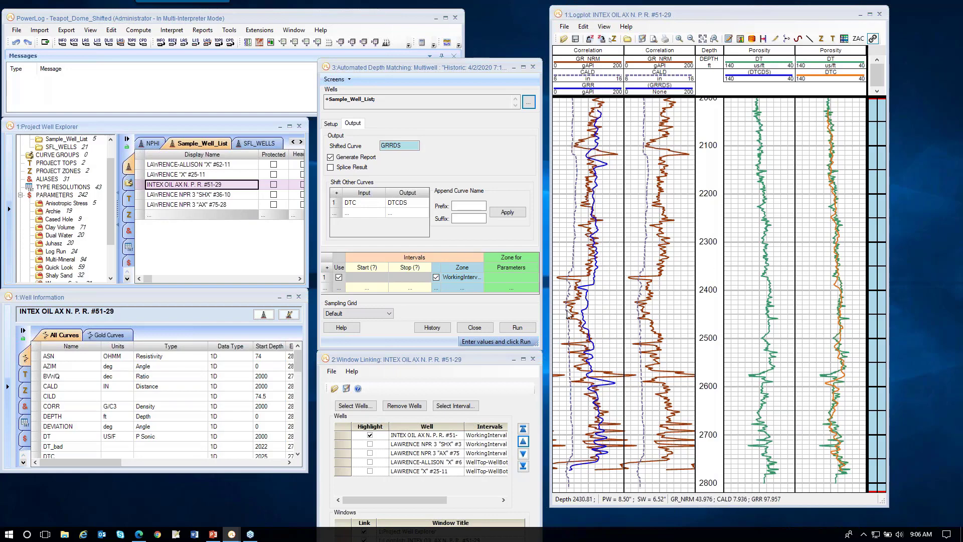
# Step: Step through the linked wells to review each well's correlation curves in the logplot
pyautogui.click(523, 454)
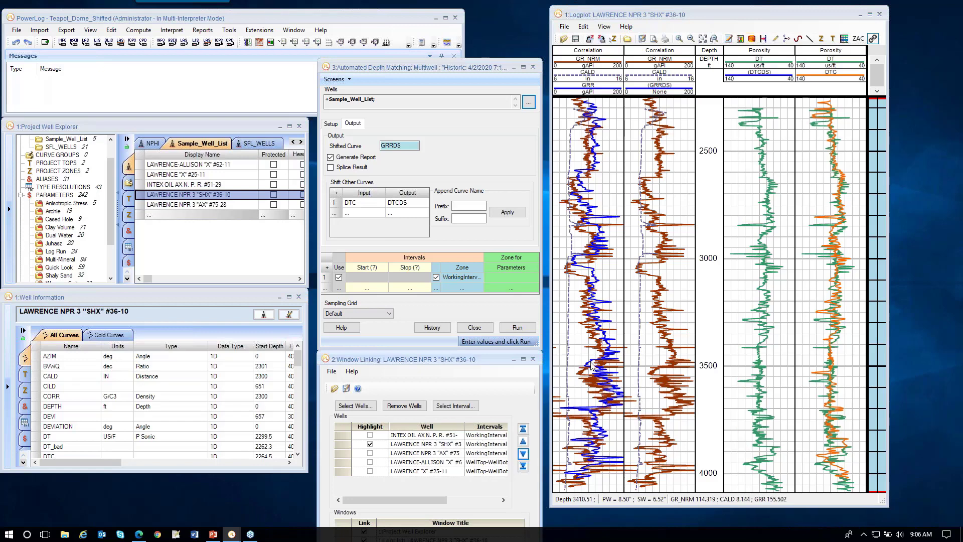
pyautogui.click(523, 453)
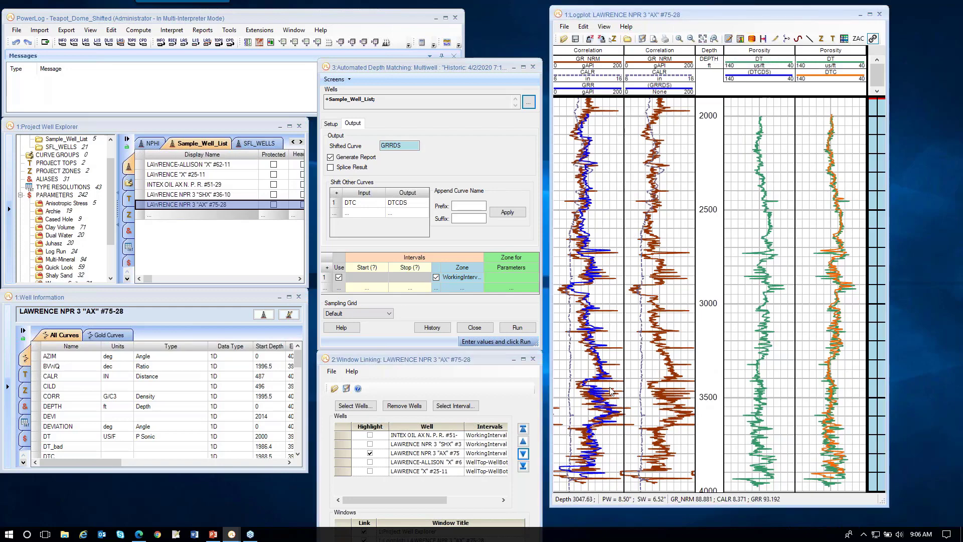
pyautogui.moveTo(610, 391); pyautogui.dragTo(617, 364)
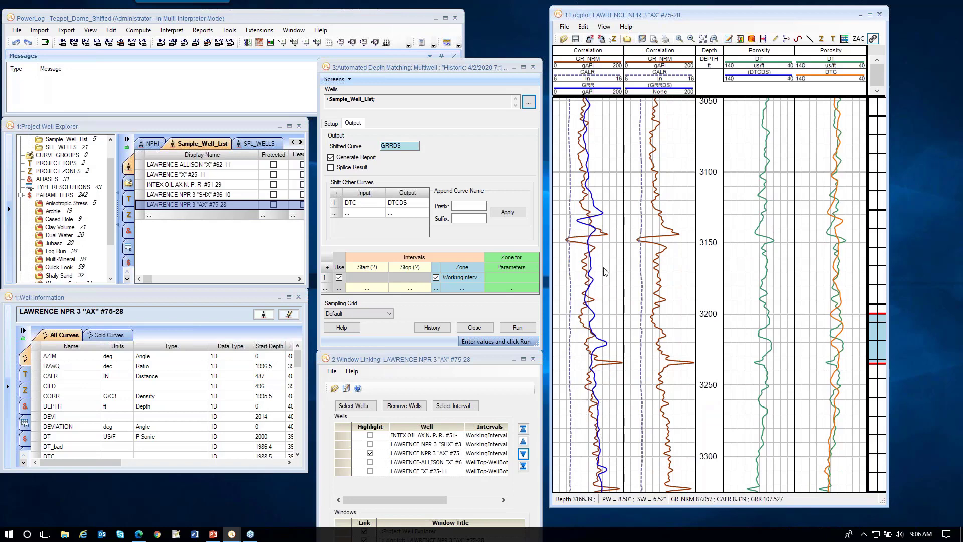
pyautogui.click(523, 455)
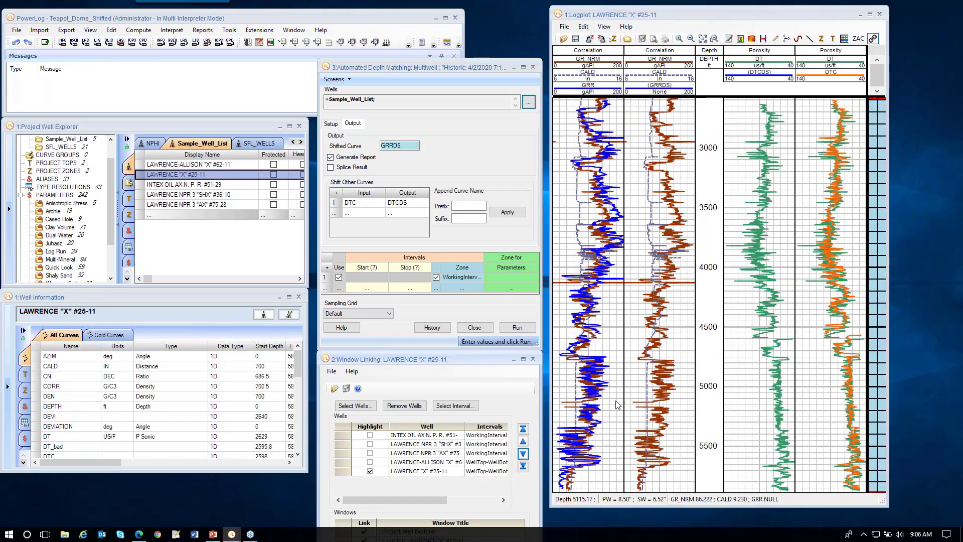
pyautogui.click(522, 441)
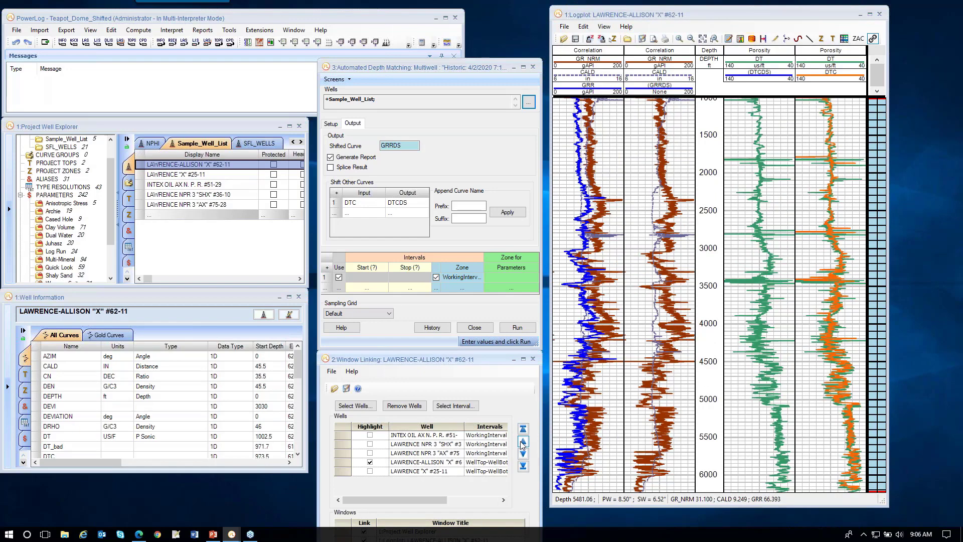
pyautogui.click(523, 442)
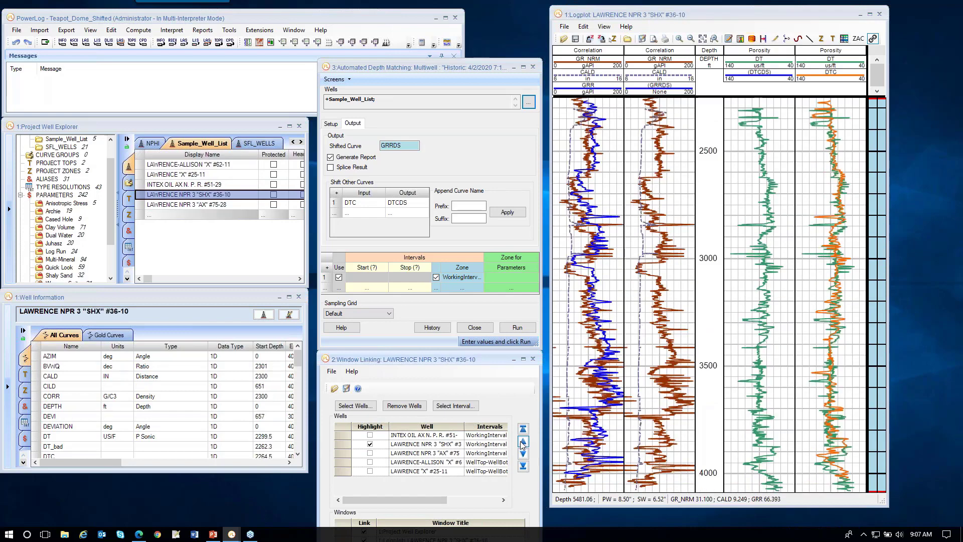
pyautogui.click(523, 441)
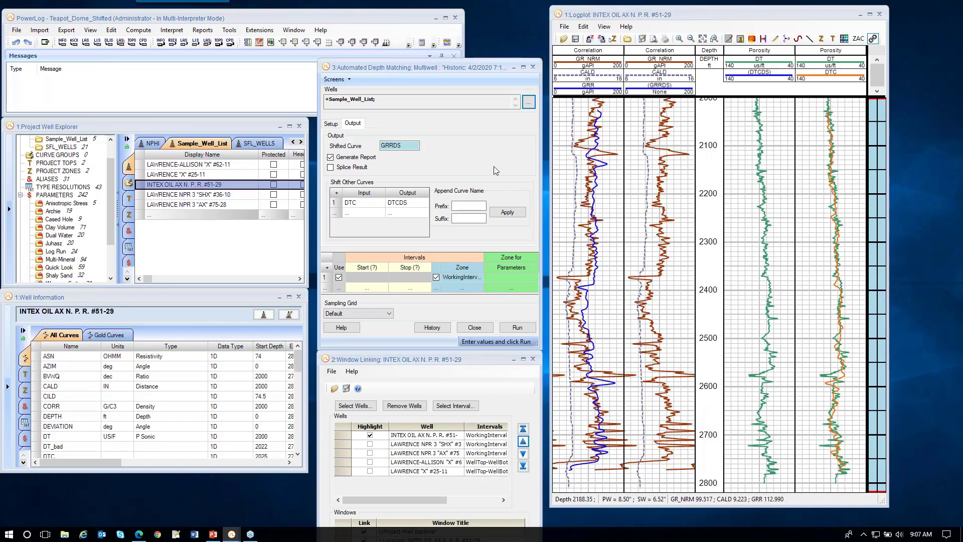
# Step: Check the setup and output settings, then run automated depth matching with GRRDS as the shifted curve
pyautogui.click(328, 123)
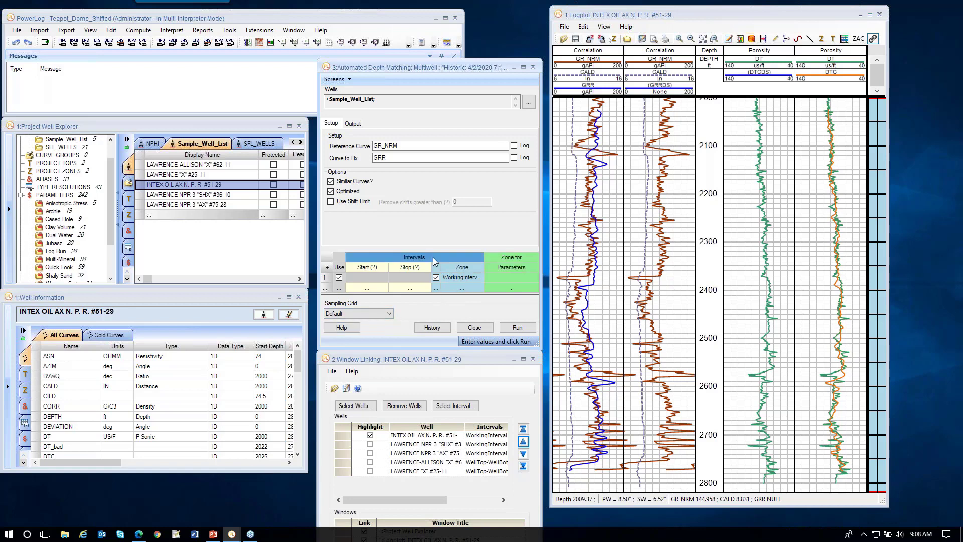
pyautogui.click(353, 126)
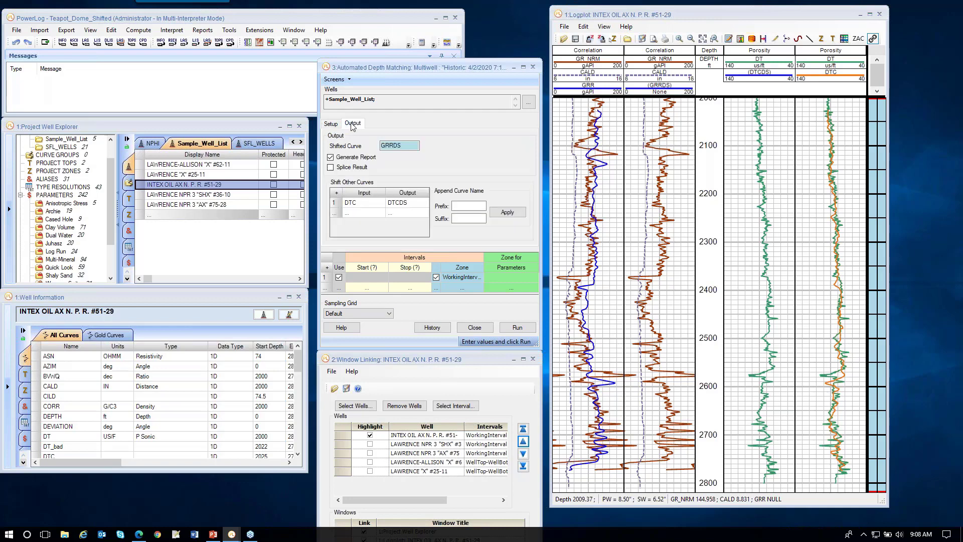
pyautogui.doubleClick(401, 149)
pyautogui.click(520, 327)
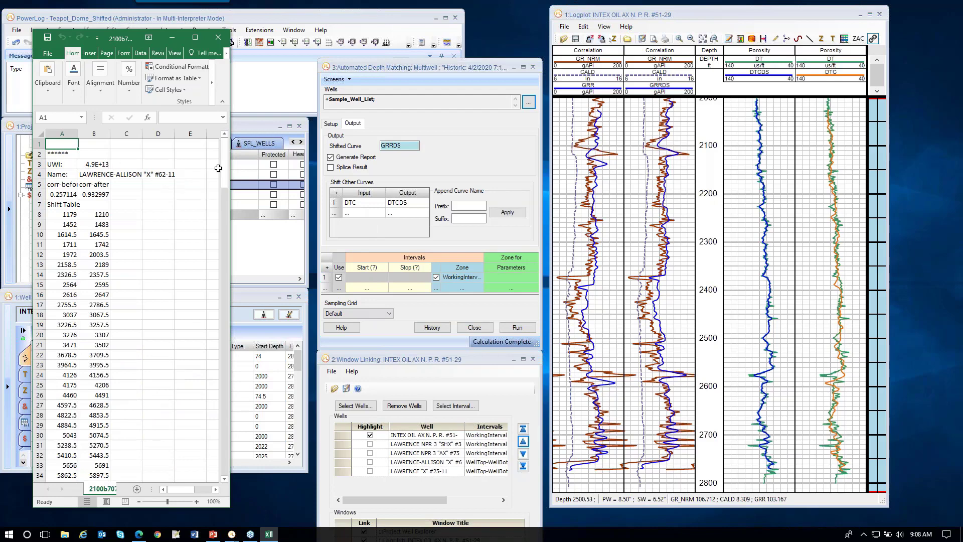
# Step: Scroll through the generated shift table report and close it
pyautogui.moveTo(227, 175); pyautogui.dragTo(218, 151)
pyautogui.moveTo(224, 167); pyautogui.dragTo(224, 204)
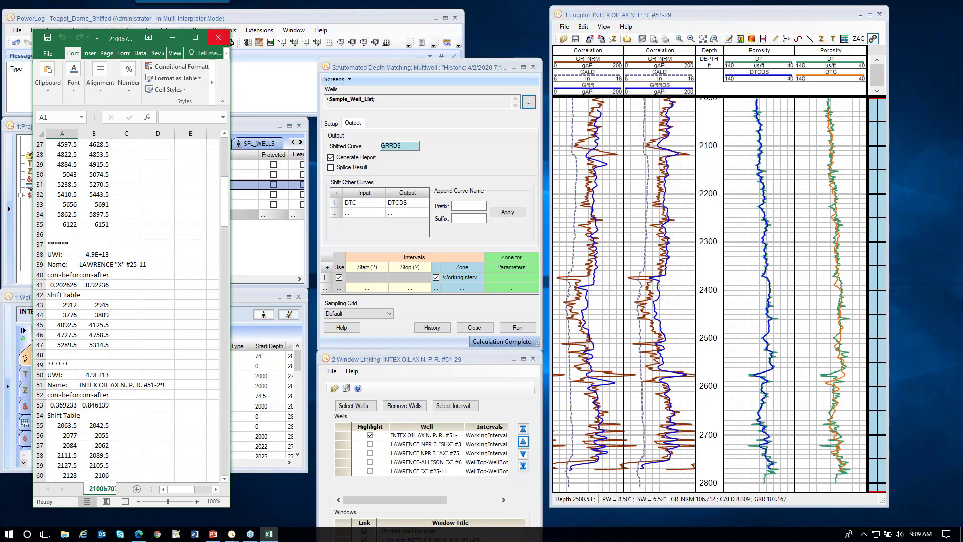
pyautogui.click(218, 37)
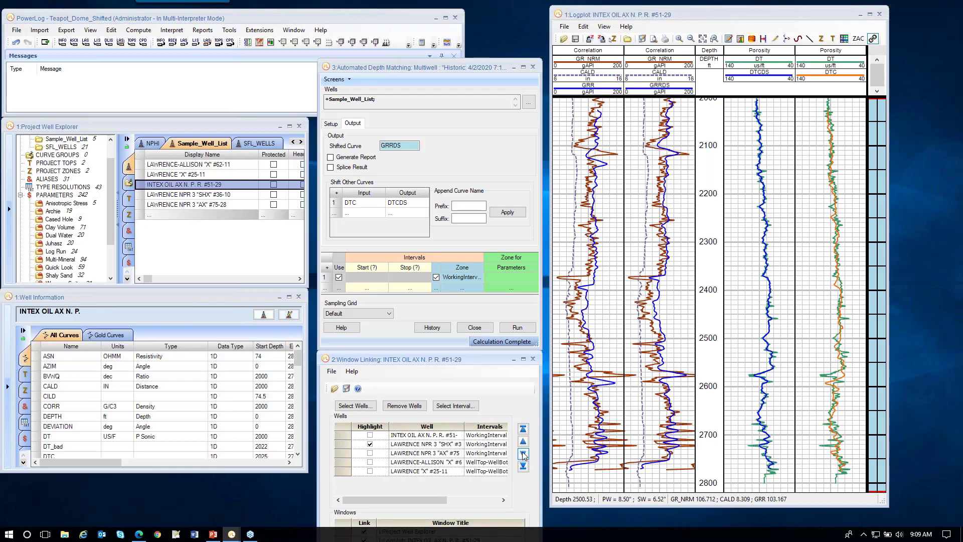
# Step: Step through the linked wells comparing the shifted GRRDS curves, then close the depth matching dialog
pyautogui.click(522, 454)
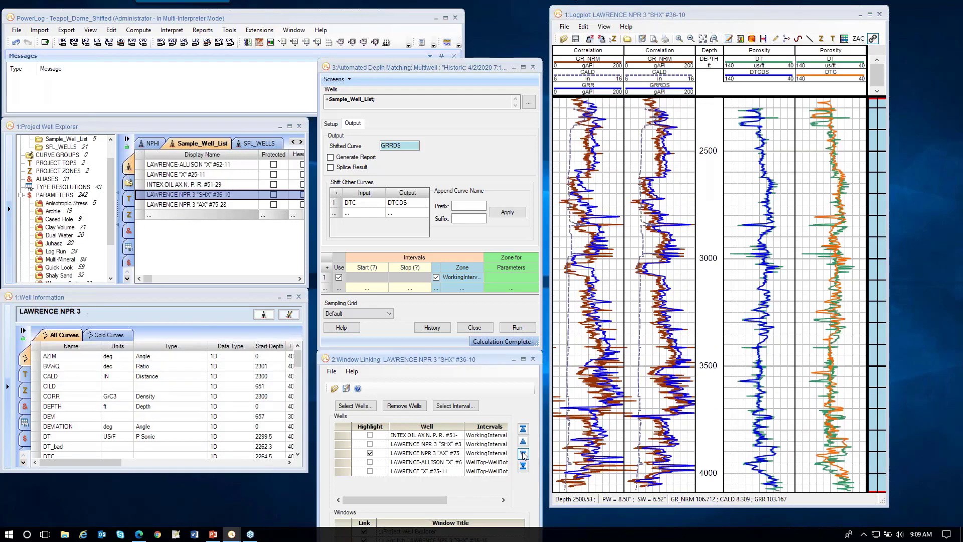
pyautogui.click(523, 454)
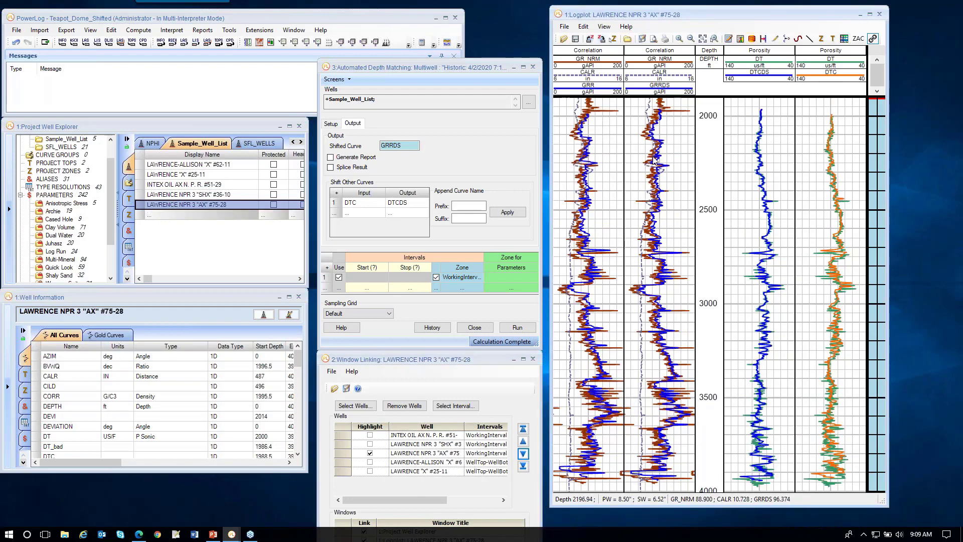
pyautogui.moveTo(684, 152); pyautogui.dragTo(696, 211)
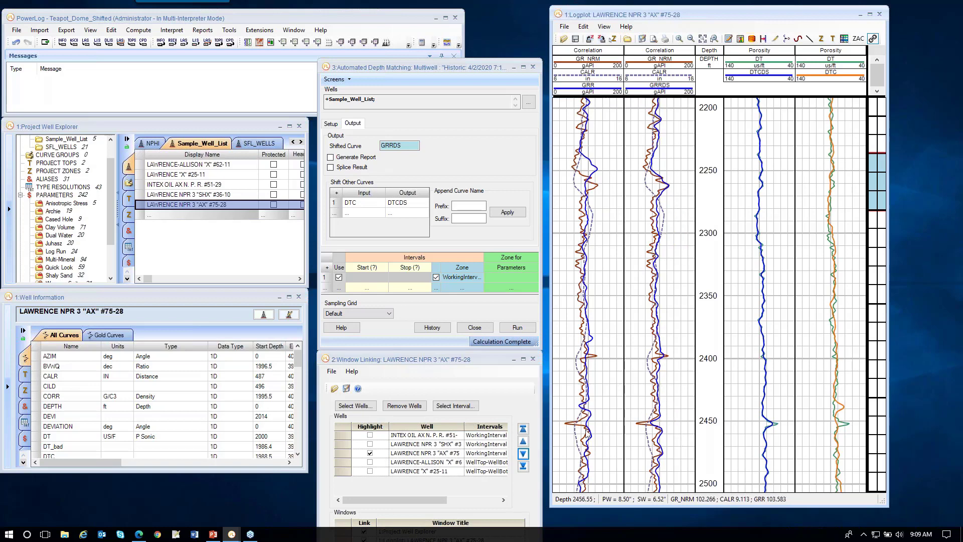
pyautogui.click(522, 454)
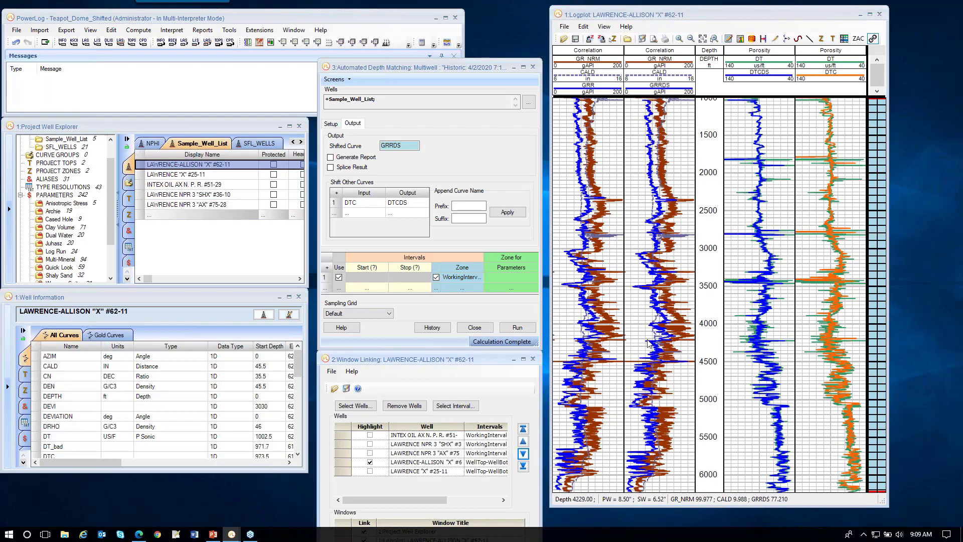
pyautogui.click(523, 453)
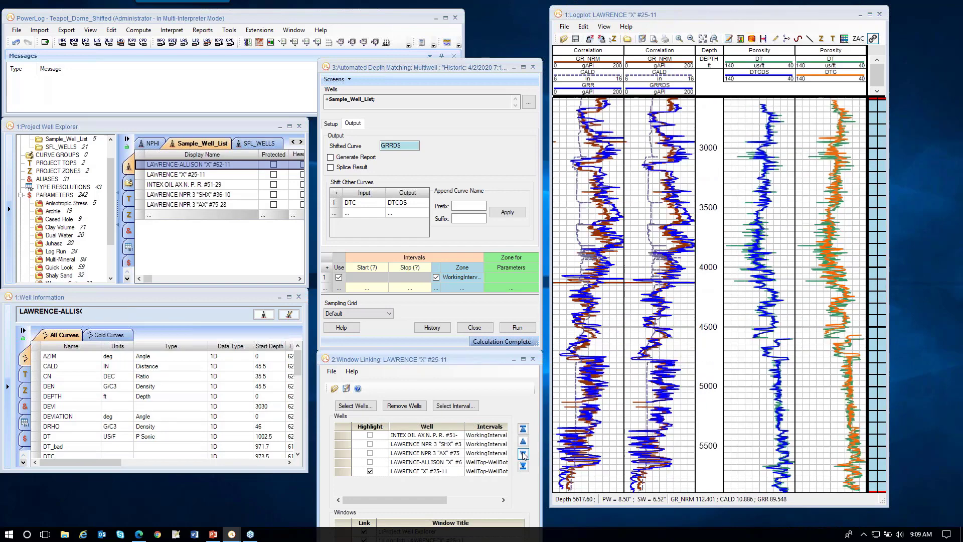
pyautogui.click(532, 66)
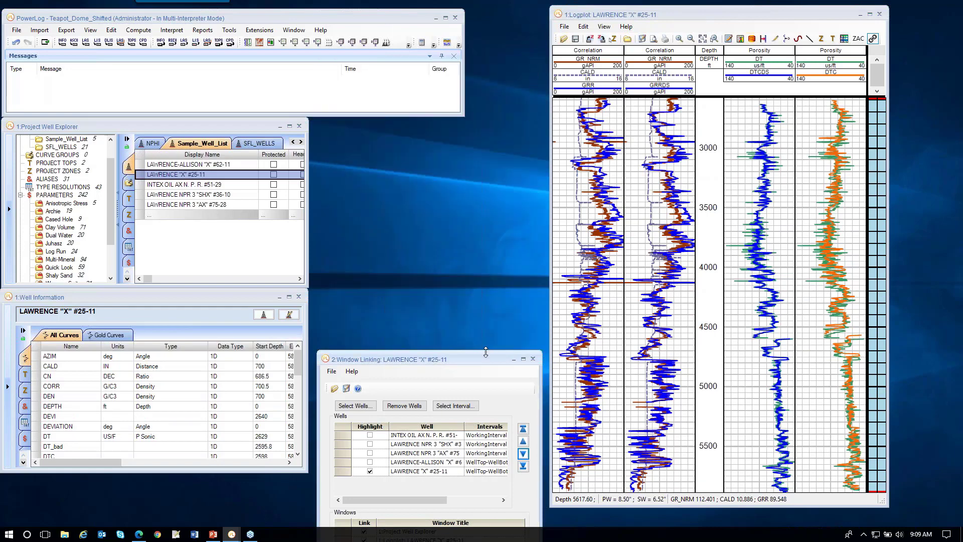
# Step: Examine the deeper section of the LAWRENCE "X" #25-11 logplot
pyautogui.moveTo(485, 351); pyautogui.dragTo(483, 251)
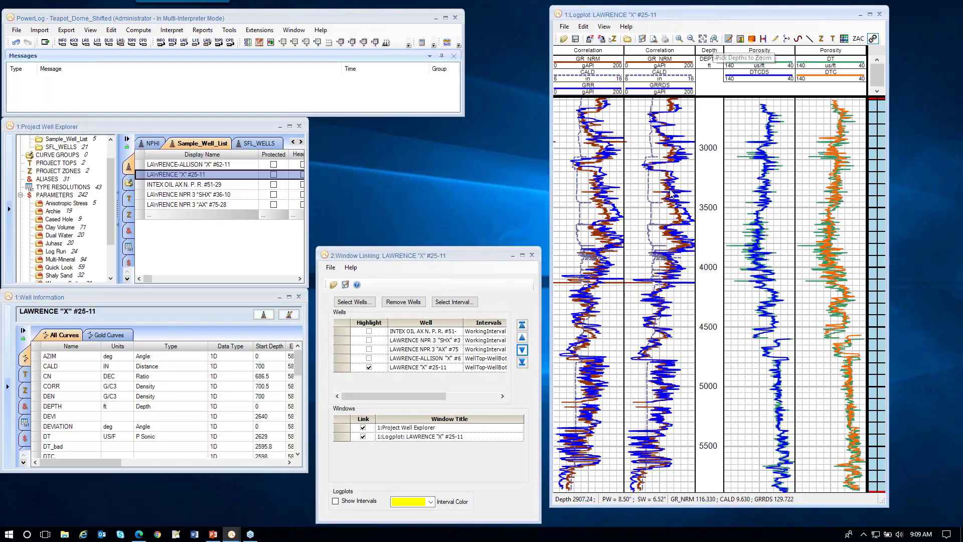
pyautogui.click(638, 369)
pyautogui.click(622, 447)
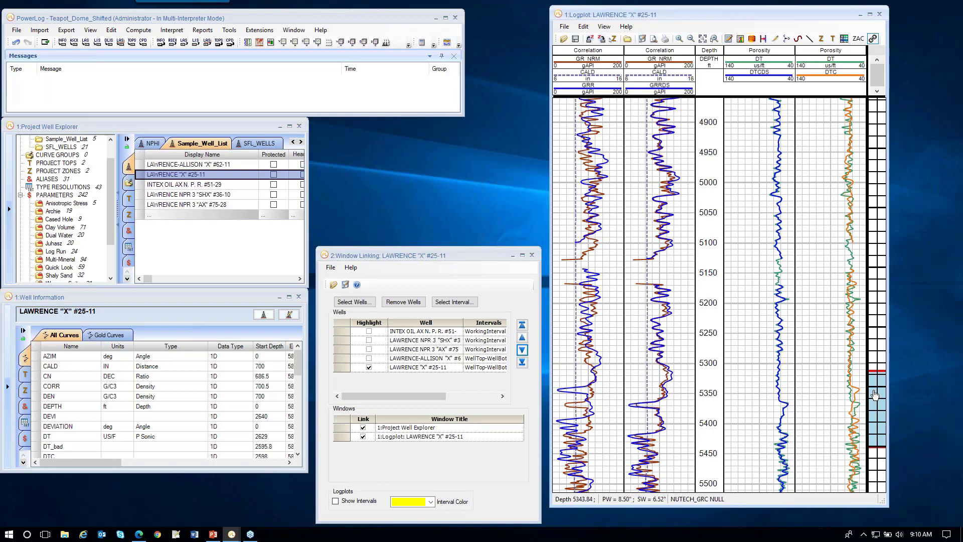
pyautogui.moveTo(875, 395); pyautogui.dragTo(875, 440)
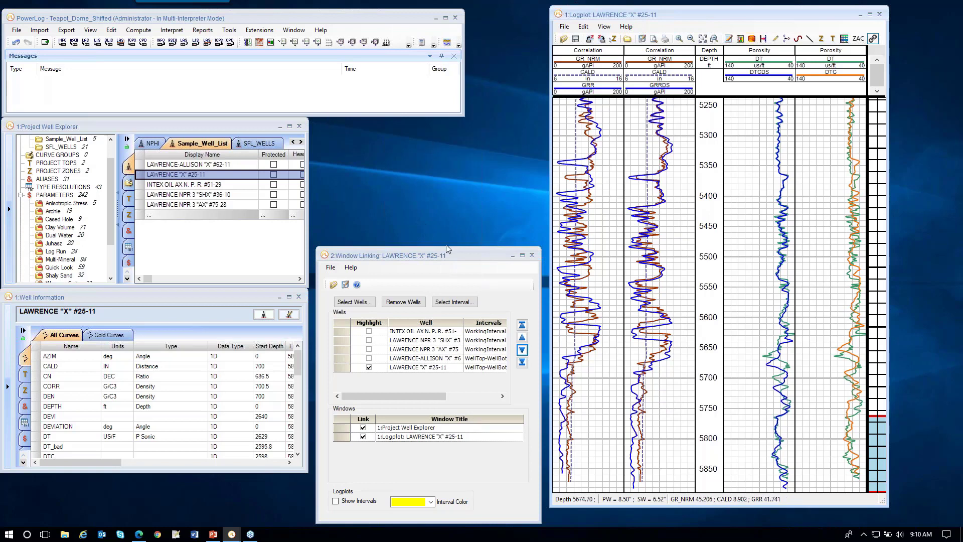
pyautogui.moveTo(459, 250); pyautogui.dragTo(460, 341)
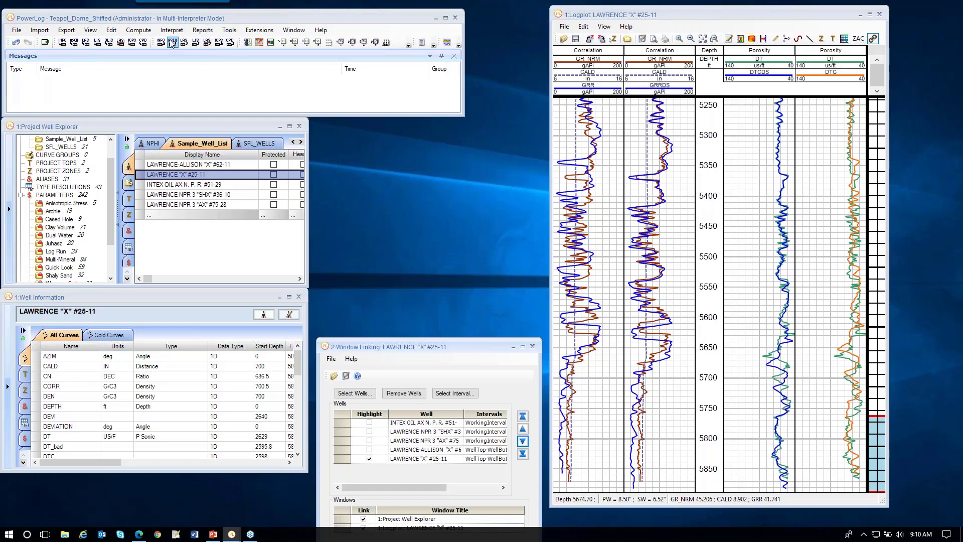
# Step: Open Automated Depth Matching for the current well, enabling Splice Result and disabling Generate Report
pyautogui.click(110, 30)
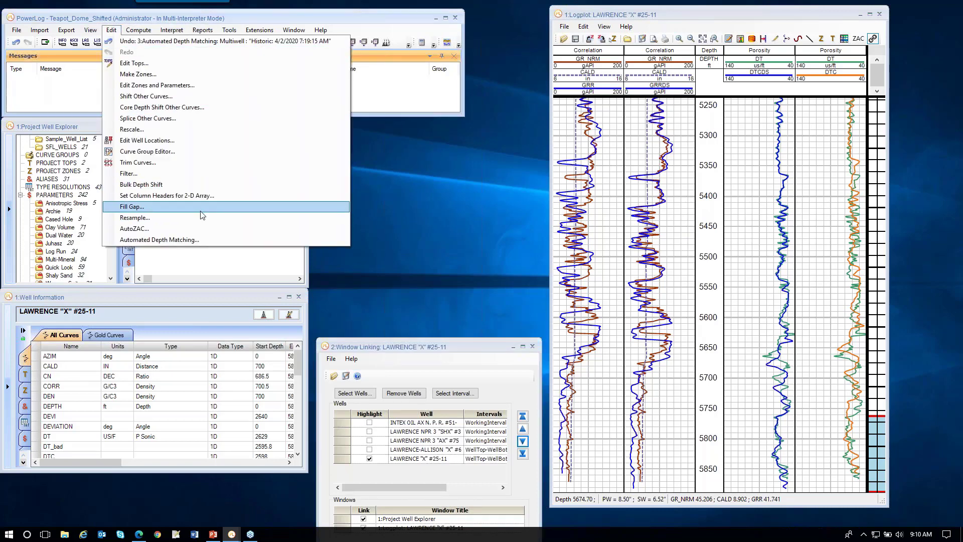
pyautogui.click(190, 241)
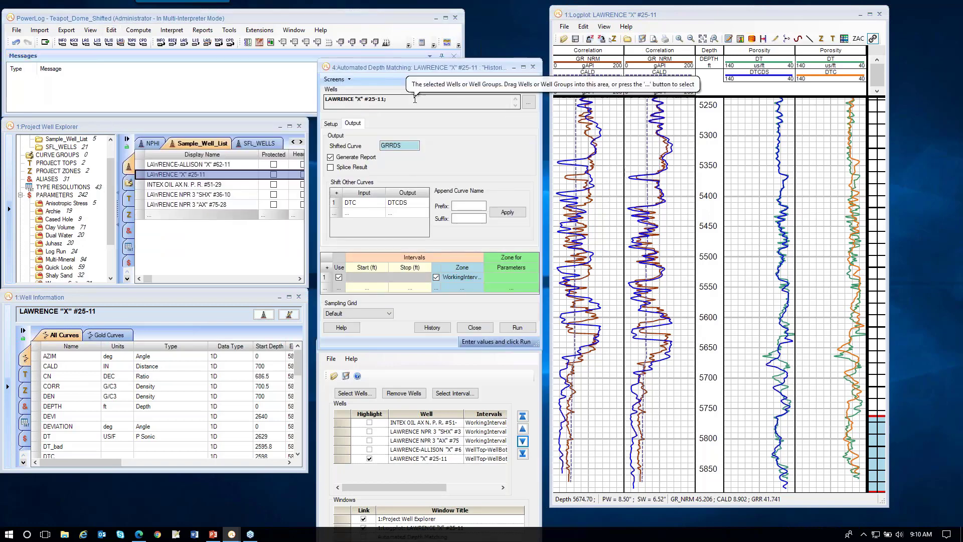
pyautogui.click(331, 167)
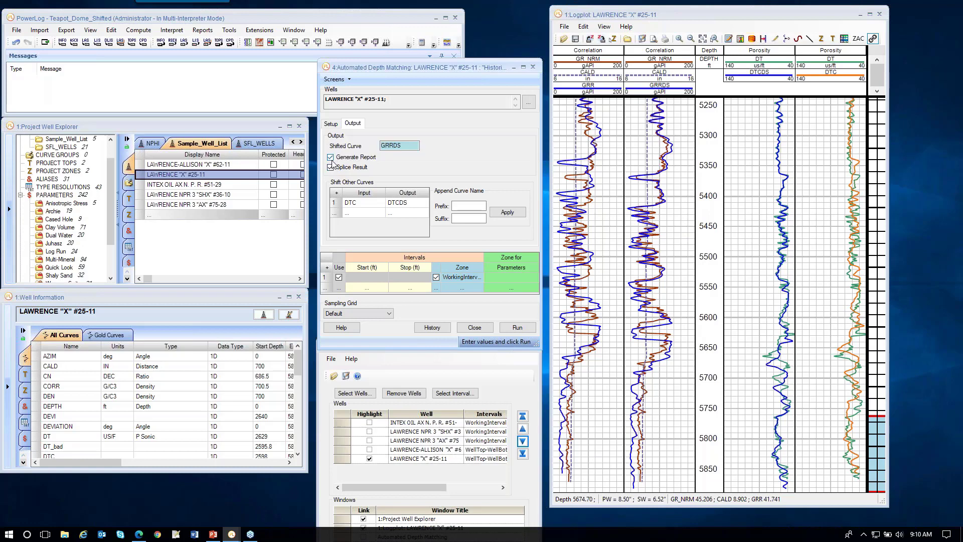
pyautogui.click(331, 158)
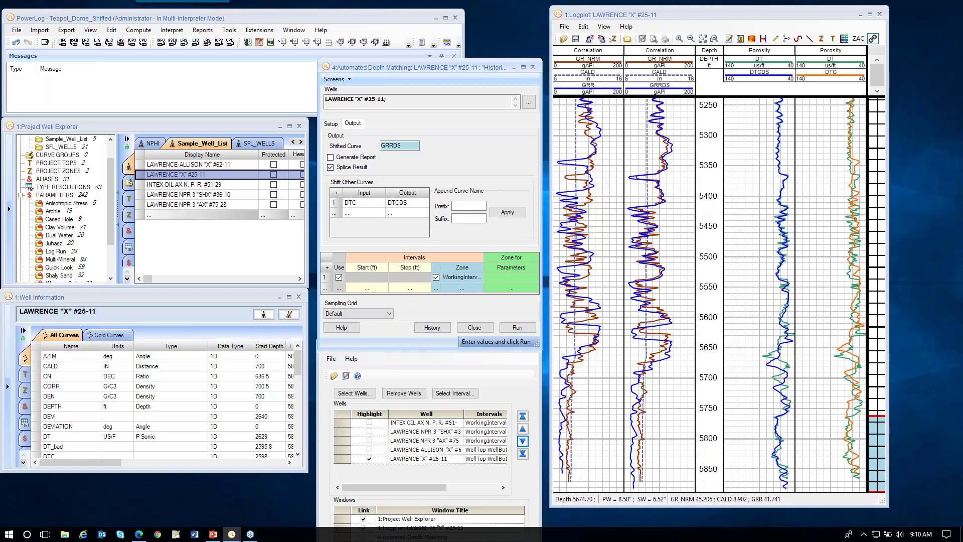
# Step: Clear the zone, set the interval from 5300 to 5850 ft, and run the depth matching
pyautogui.click(382, 279)
pyautogui.click(436, 277)
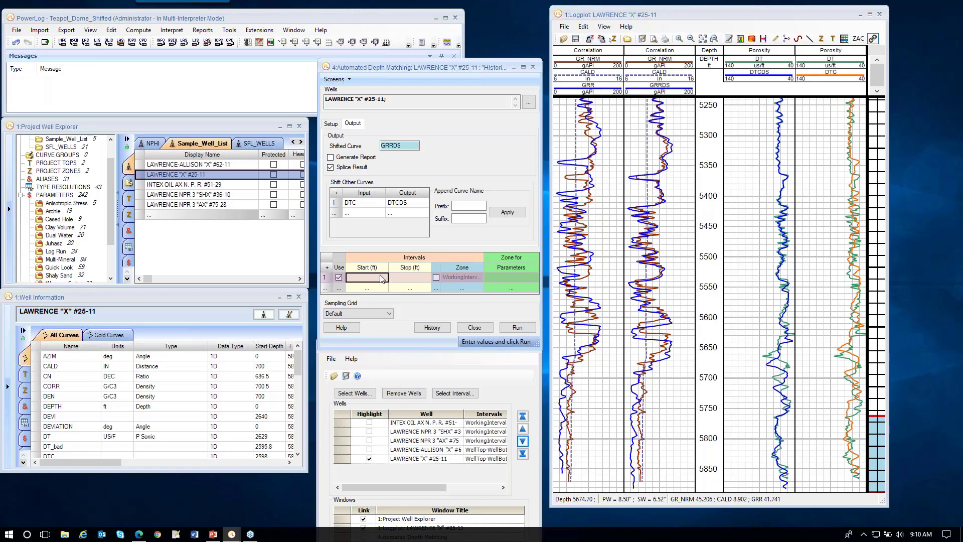
pyautogui.write('5300')
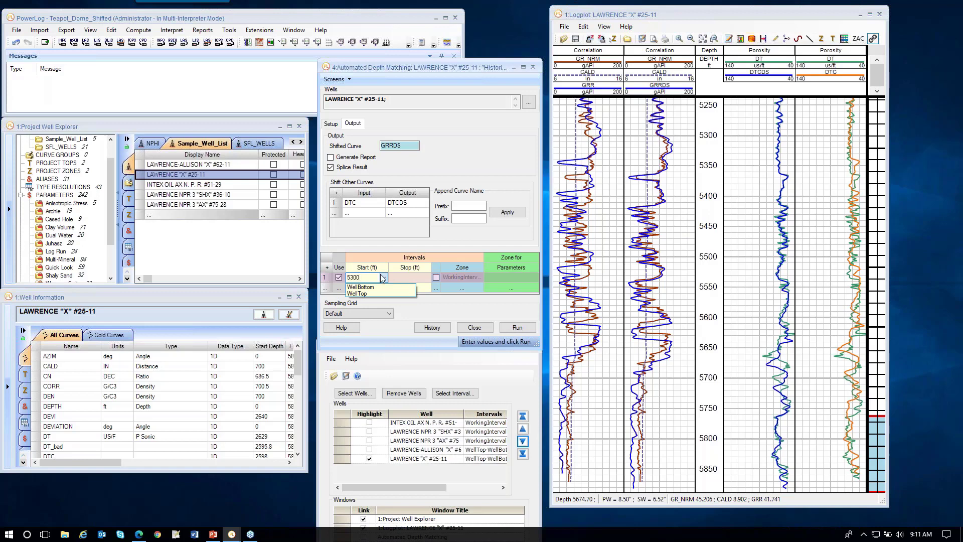
pyautogui.click(416, 277)
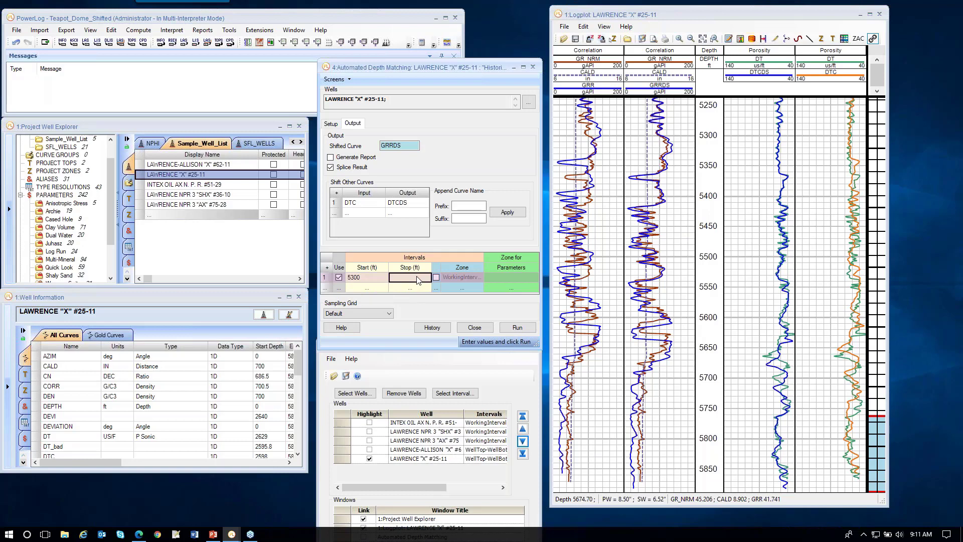
pyautogui.write('5850')
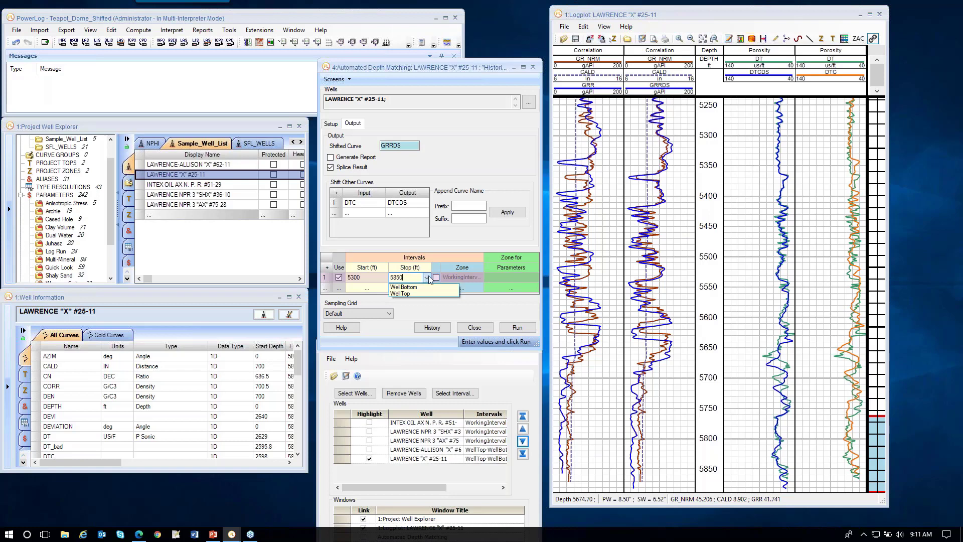
pyautogui.click(498, 311)
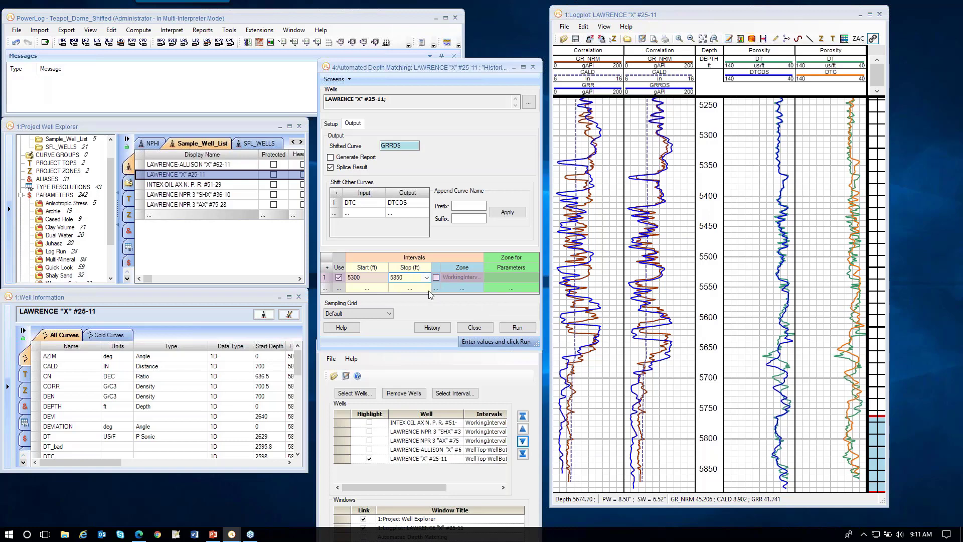
pyautogui.click(517, 328)
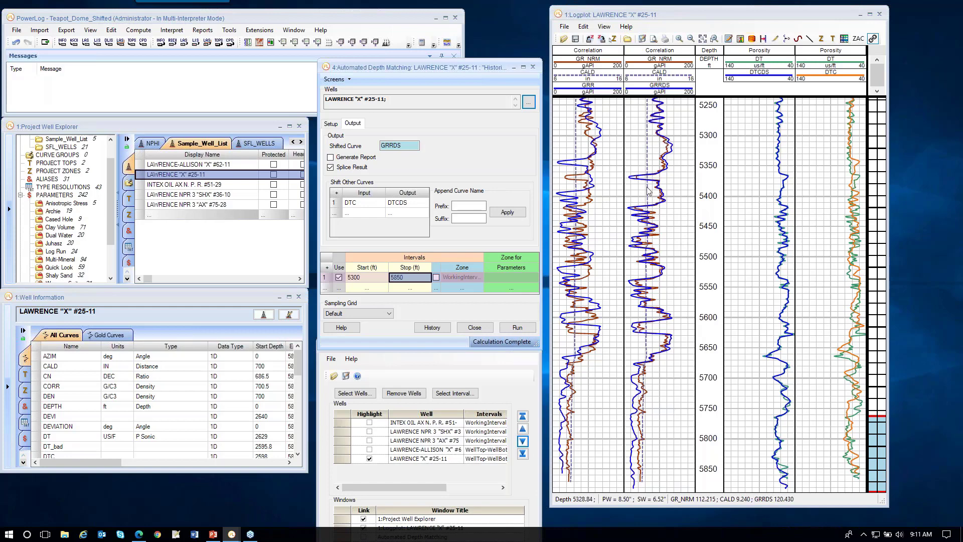
# Step: Step through the linked wells to check the shifted curves after the spliced run
pyautogui.click(523, 430)
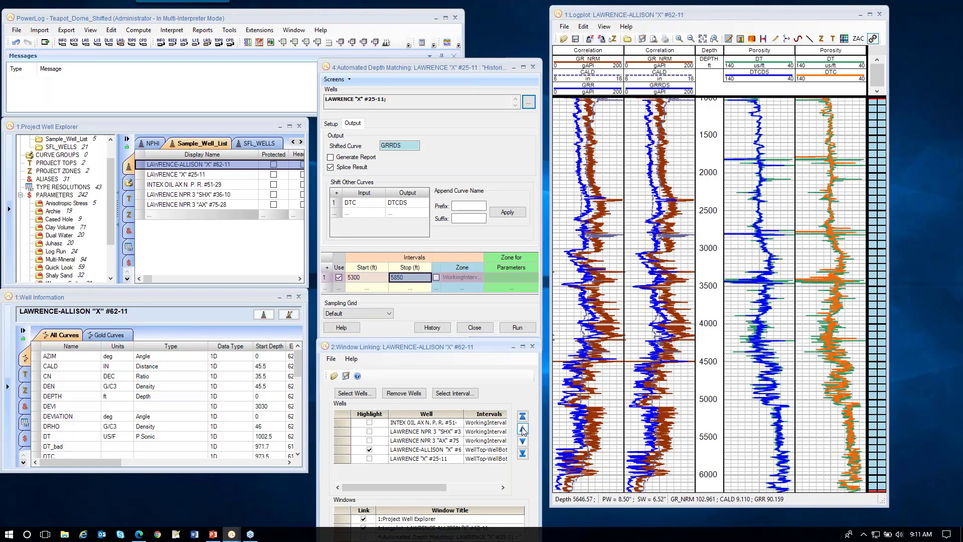
pyautogui.click(522, 430)
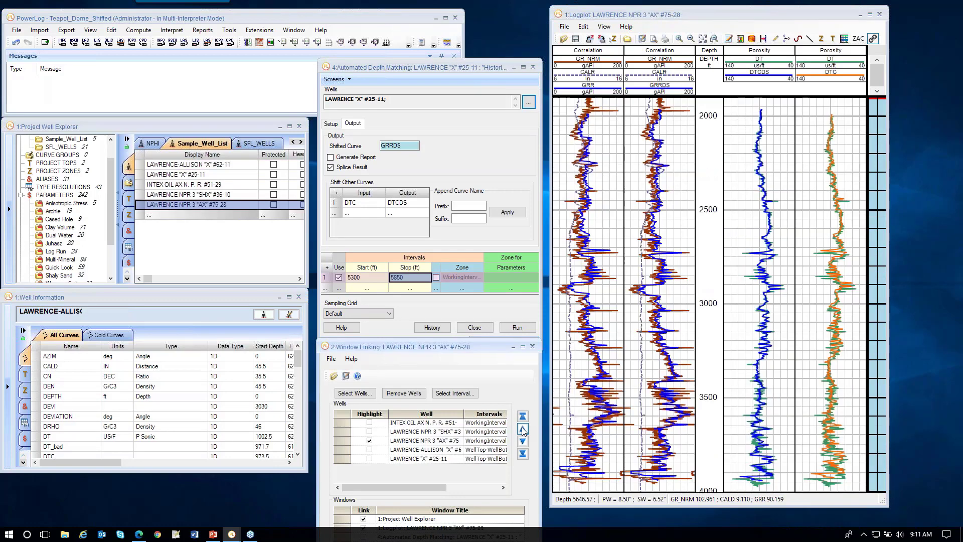
pyautogui.click(522, 429)
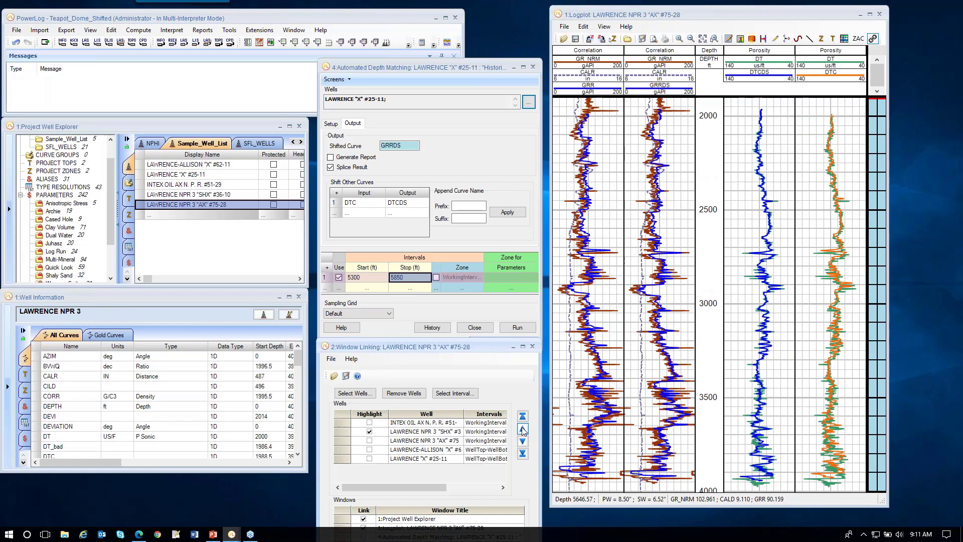
pyautogui.click(523, 429)
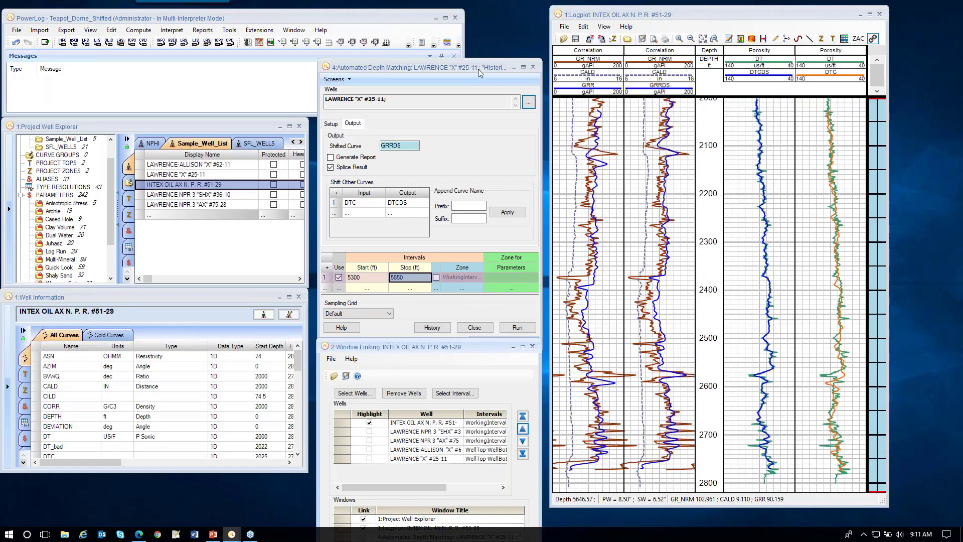
# Step: Close the depth matching and window linking dialogs, then move and widen the logplot window
pyautogui.click(533, 68)
pyautogui.click(532, 346)
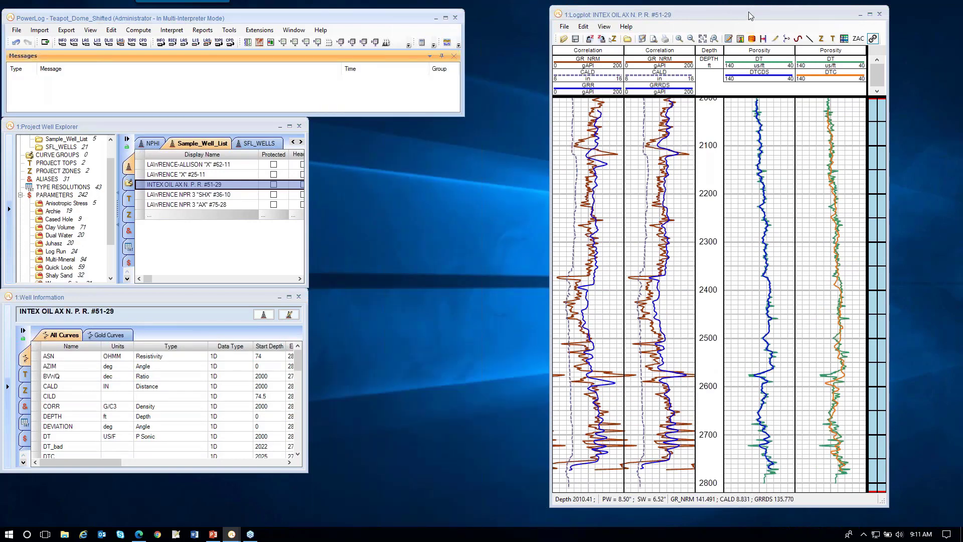
pyautogui.moveTo(746, 19); pyautogui.dragTo(520, 28)
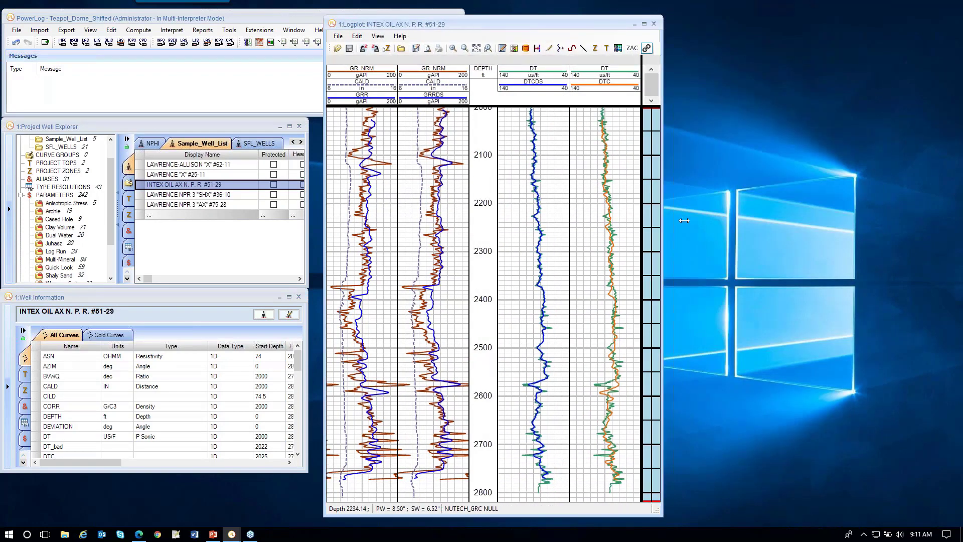
pyautogui.moveTo(662, 220); pyautogui.dragTo(699, 220)
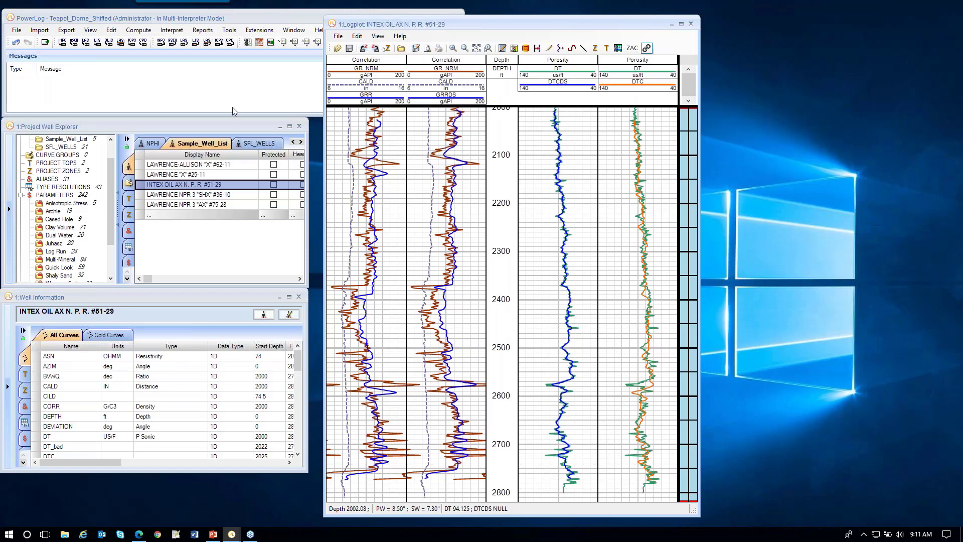
# Step: Undo the last two operations to remove the spliced depth-matching result
pyautogui.click(16, 44)
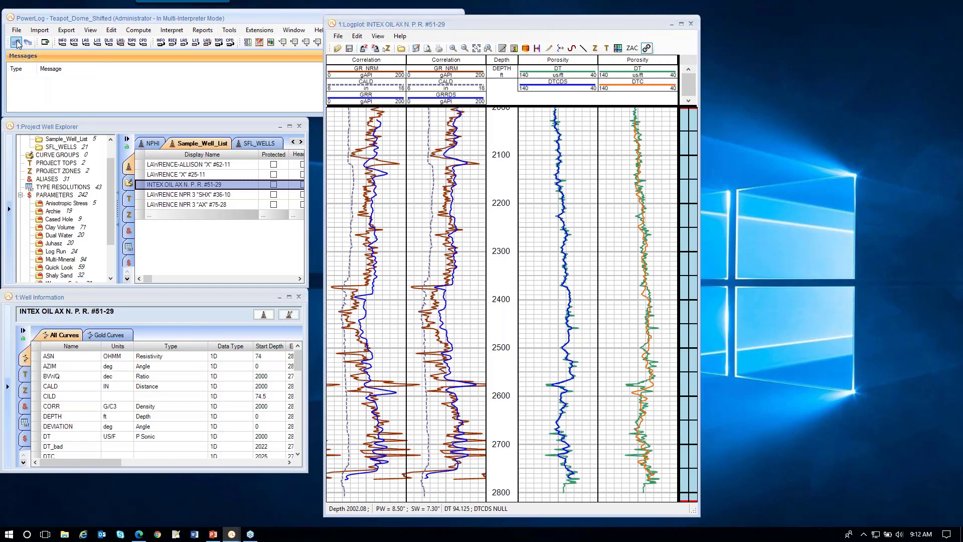
pyautogui.click(16, 44)
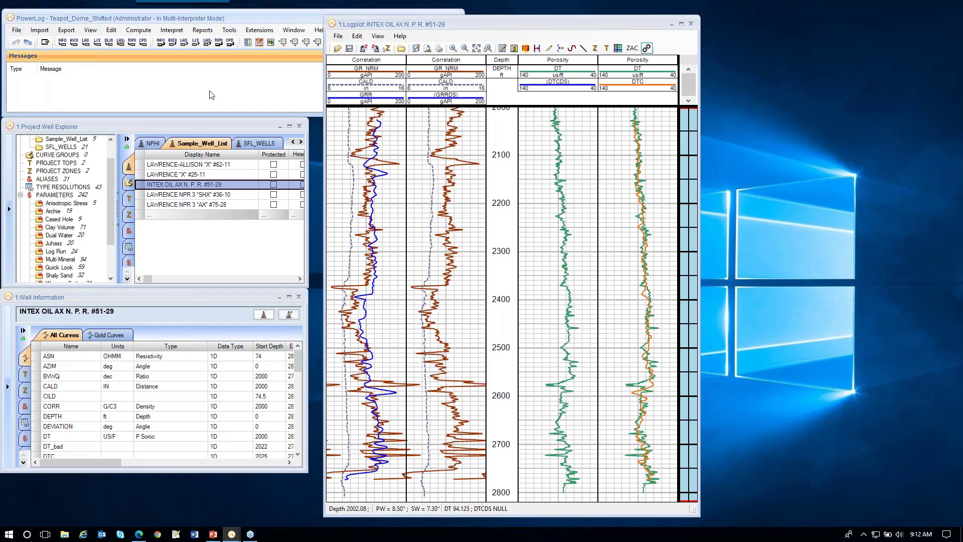
# Step: Start interactive Depth Shift on the logplot with GRR as the curve to shift and GR_NRM as reference
pyautogui.click(514, 49)
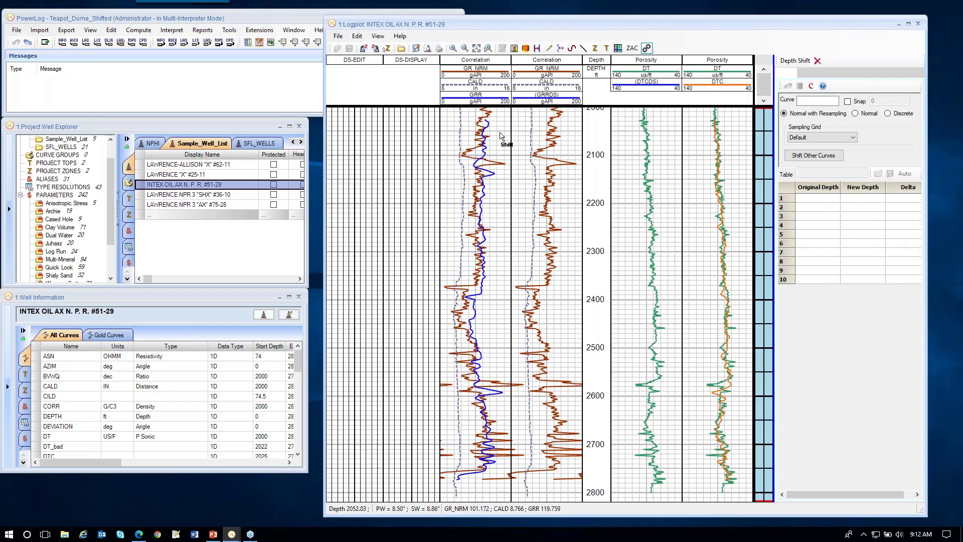
pyautogui.click(495, 101)
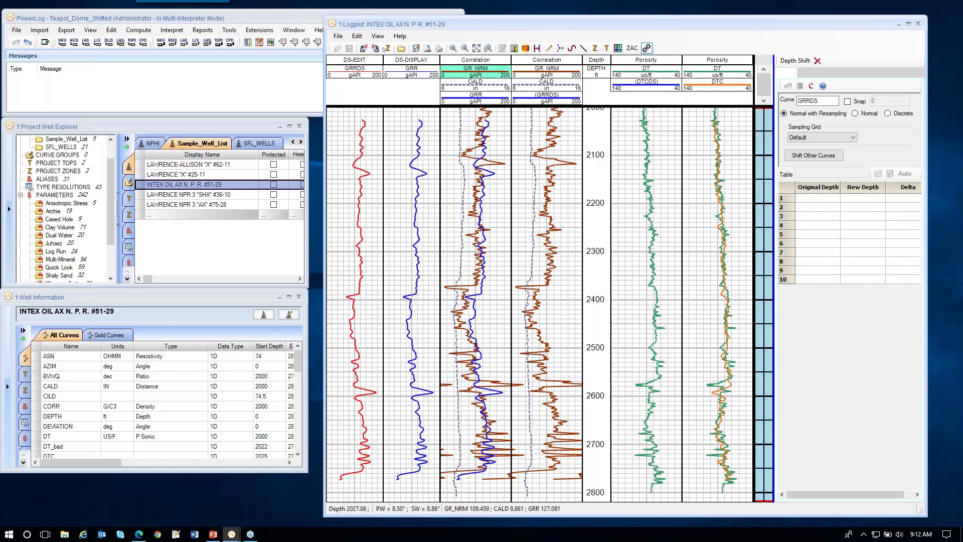
pyautogui.click(495, 76)
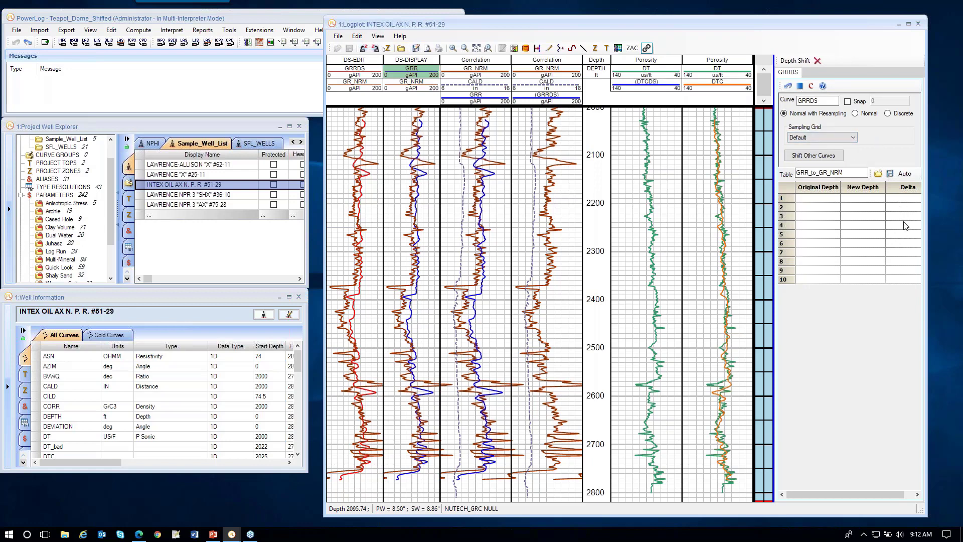
# Step: Run Auto depth matching restricted to the WorkingInterval zone to fill the shift table
pyautogui.click(905, 174)
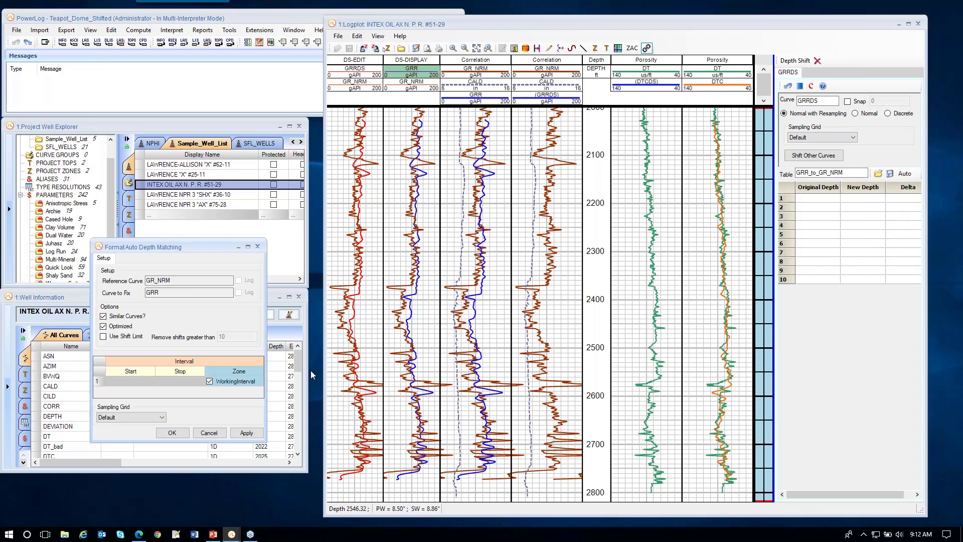
pyautogui.moveTo(205, 245); pyautogui.dragTo(261, 242)
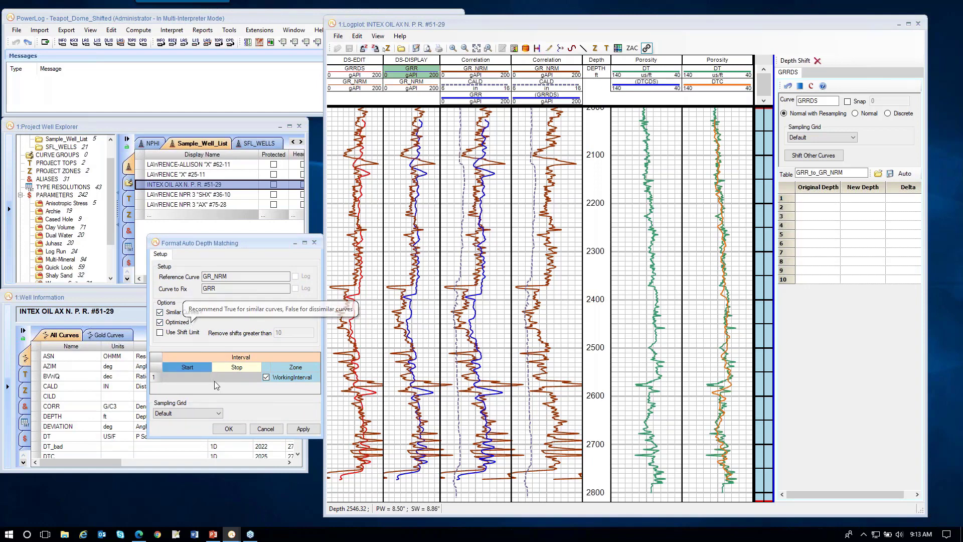
pyautogui.click(267, 377)
pyautogui.click(303, 429)
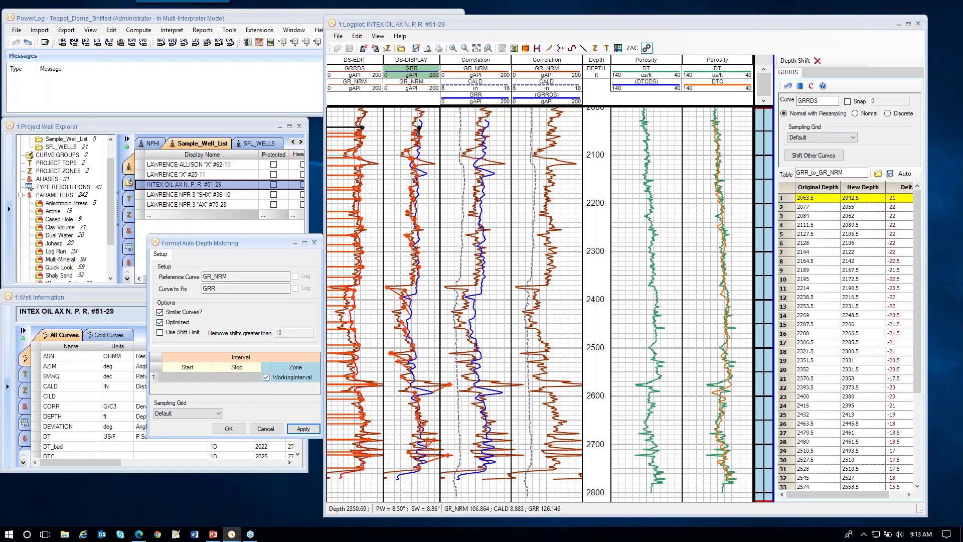
# Step: Add a new track to the logplot and move the GR_NRM reference curve into it
pyautogui.rightClick(429, 200)
pyautogui.moveTo(452, 219)
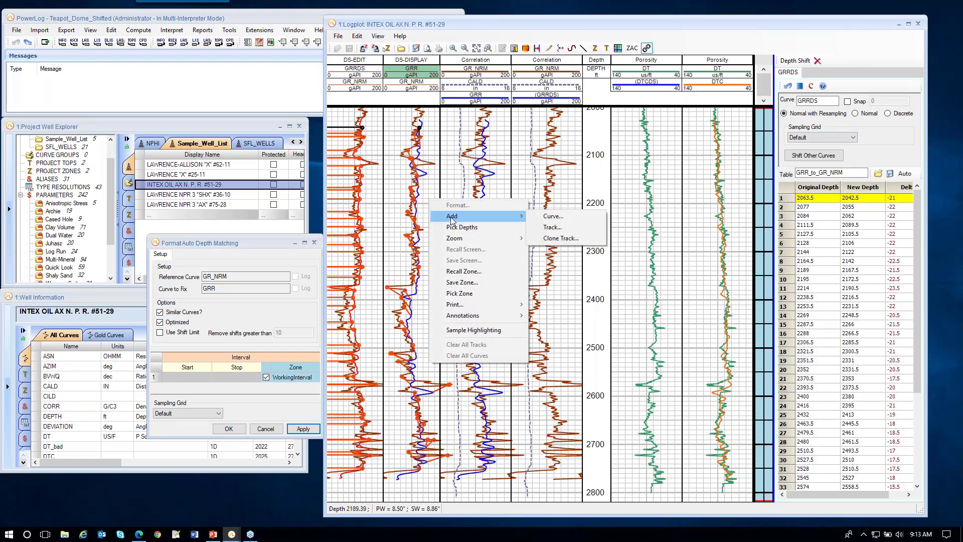
pyautogui.click(553, 227)
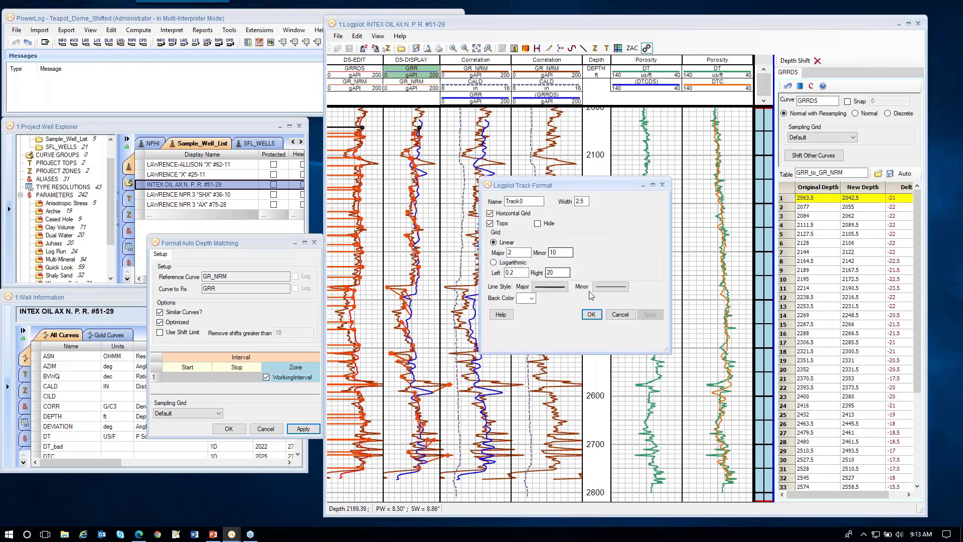
pyautogui.click(591, 314)
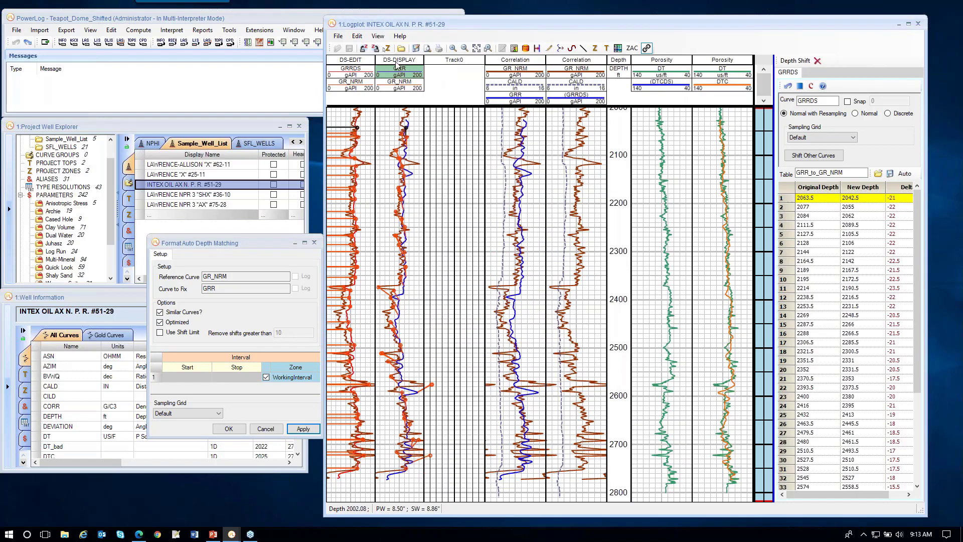
pyautogui.moveTo(406, 88); pyautogui.dragTo(441, 82)
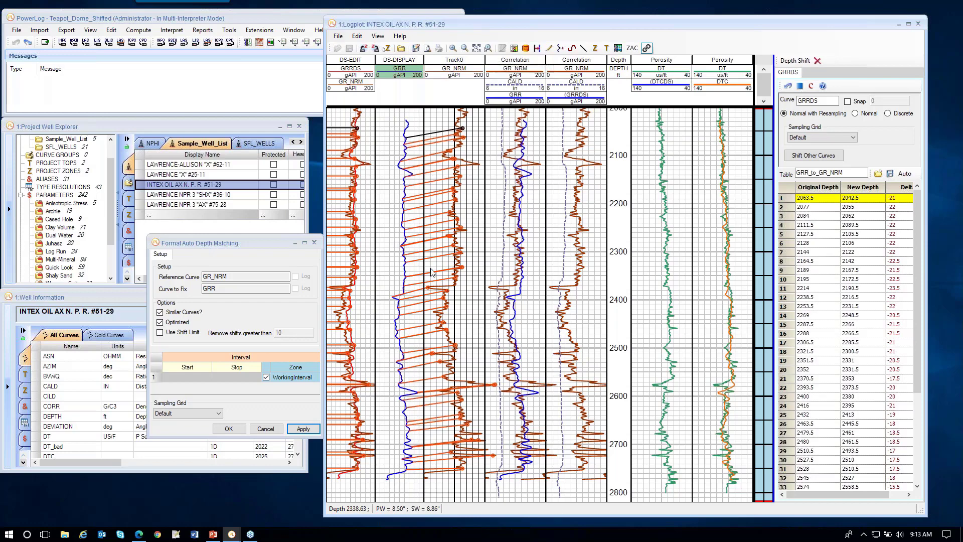
# Step: Zoom into the 2350–2450 ft section and adjust the shift ties for the 2400 ft and 2351.5 ft picks
pyautogui.moveTo(432, 271); pyautogui.dragTo(428, 338)
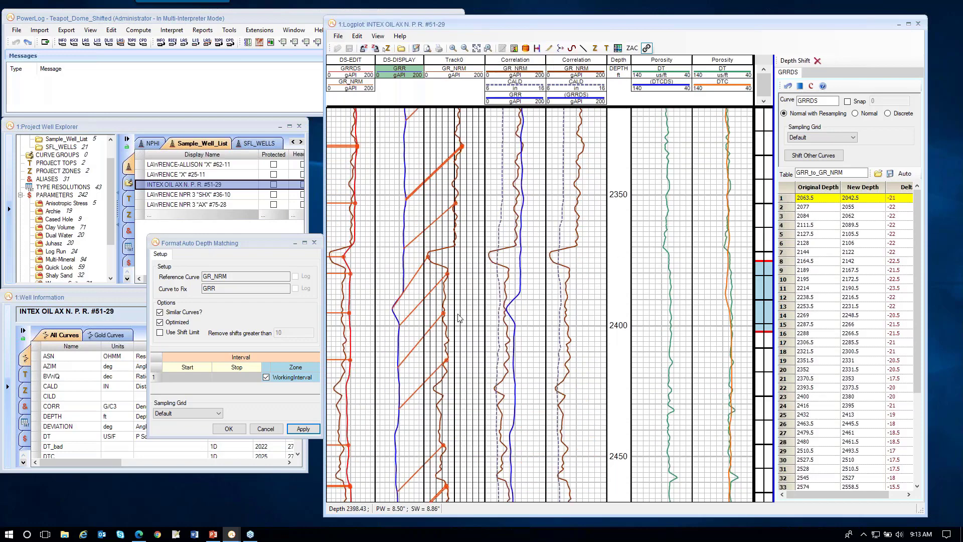
pyautogui.click(448, 273)
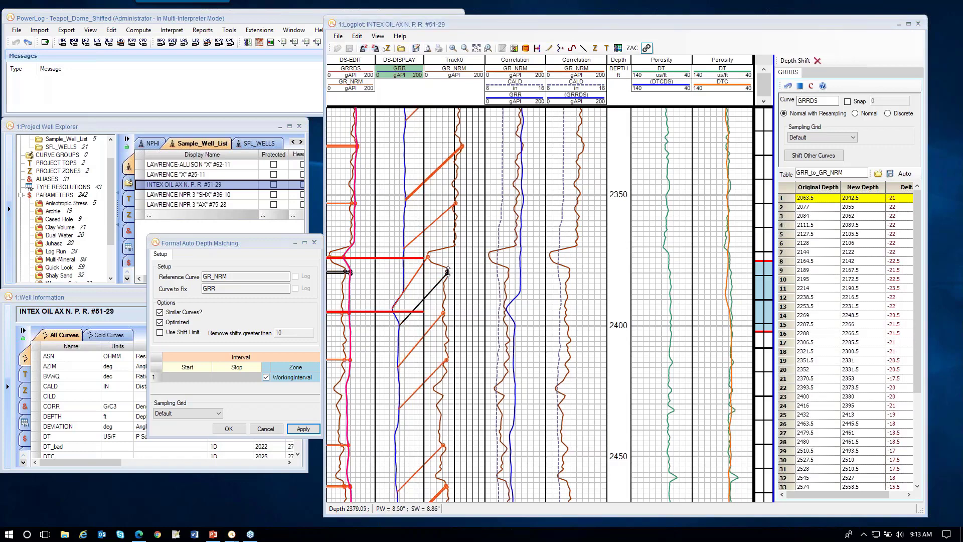
pyautogui.moveTo(448, 273); pyautogui.dragTo(447, 274)
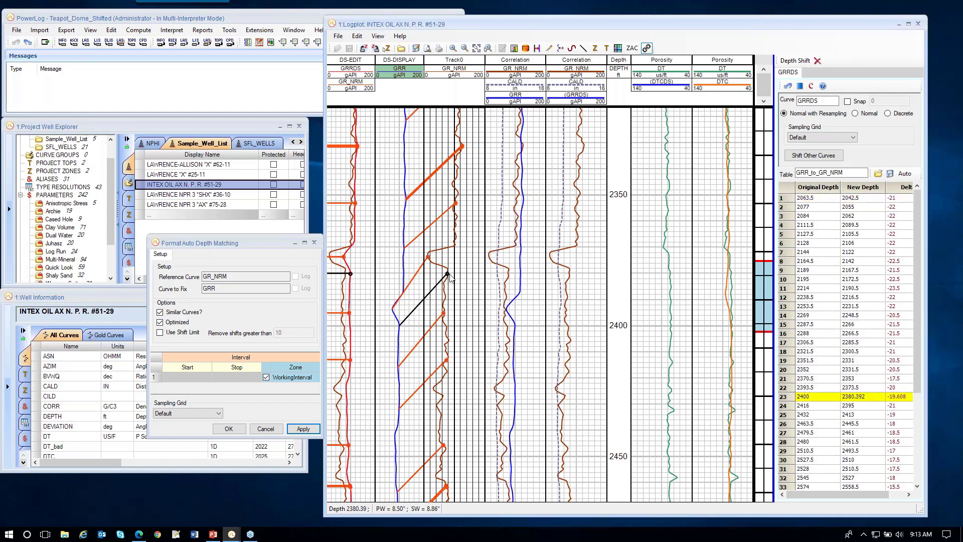
pyautogui.click(463, 145)
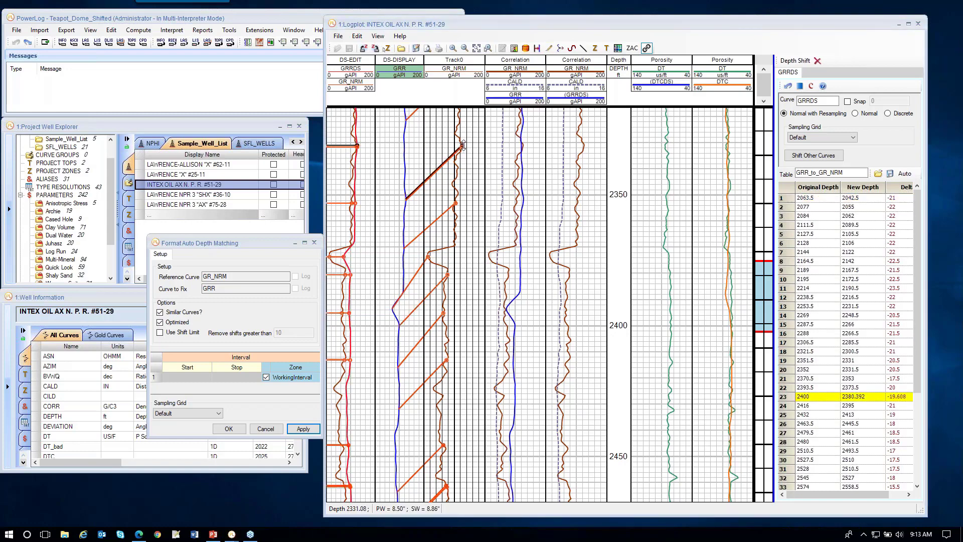
pyautogui.moveTo(463, 145); pyautogui.dragTo(463, 144)
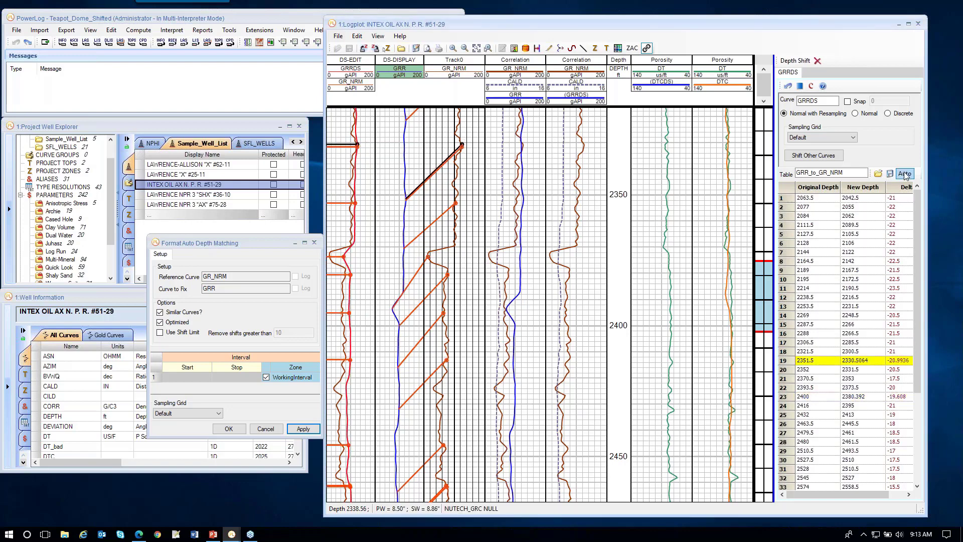
# Step: Apply the shift table to the other curves, DTC into DTCDS, and close that dialog
pyautogui.click(814, 156)
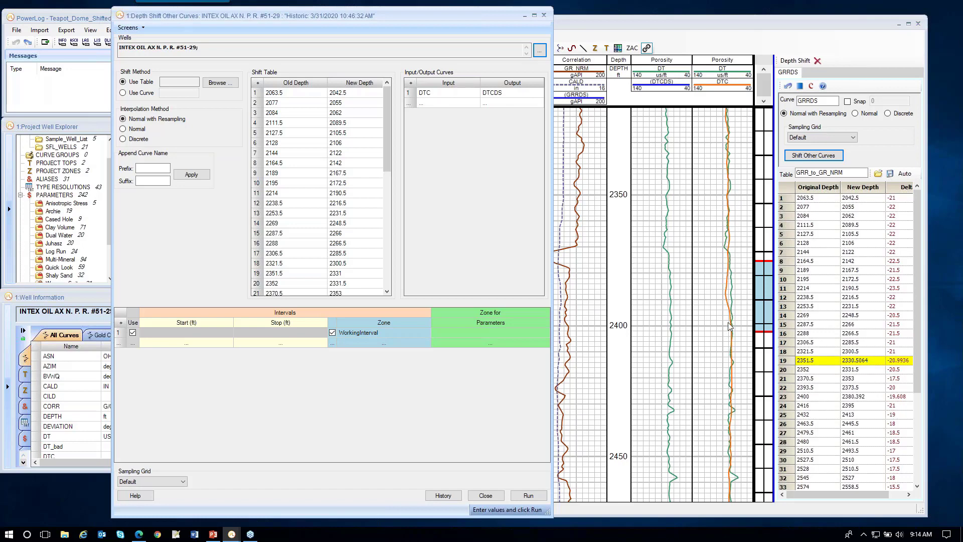
pyautogui.click(528, 496)
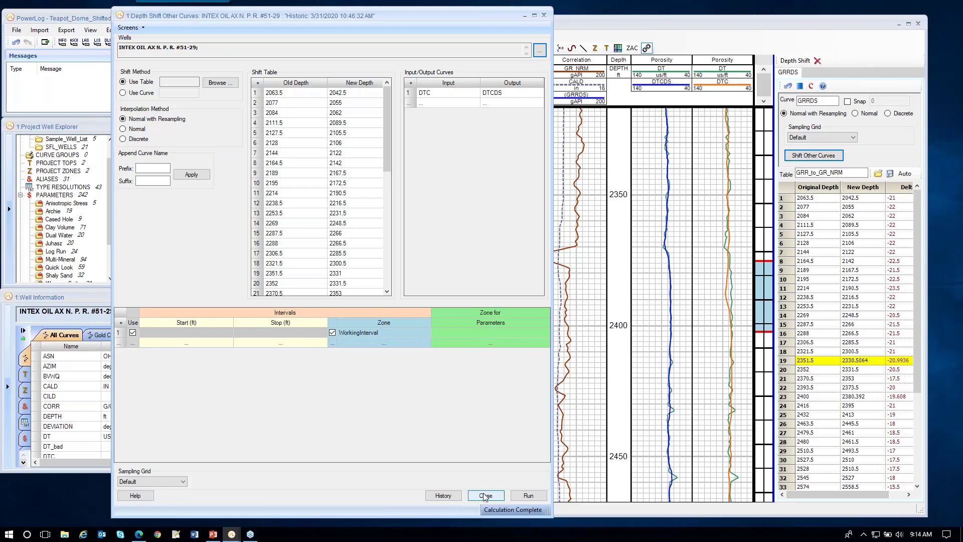
pyautogui.click(485, 496)
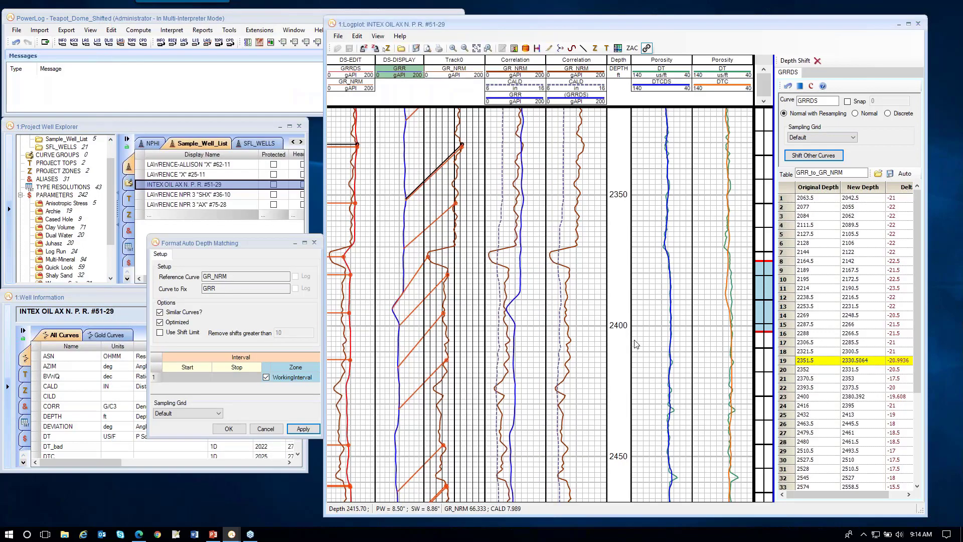
# Step: Commit the depth shift changes, exit, and save the shift table as GRR_to_GR_NRM, overwriting the existing one
pyautogui.click(801, 88)
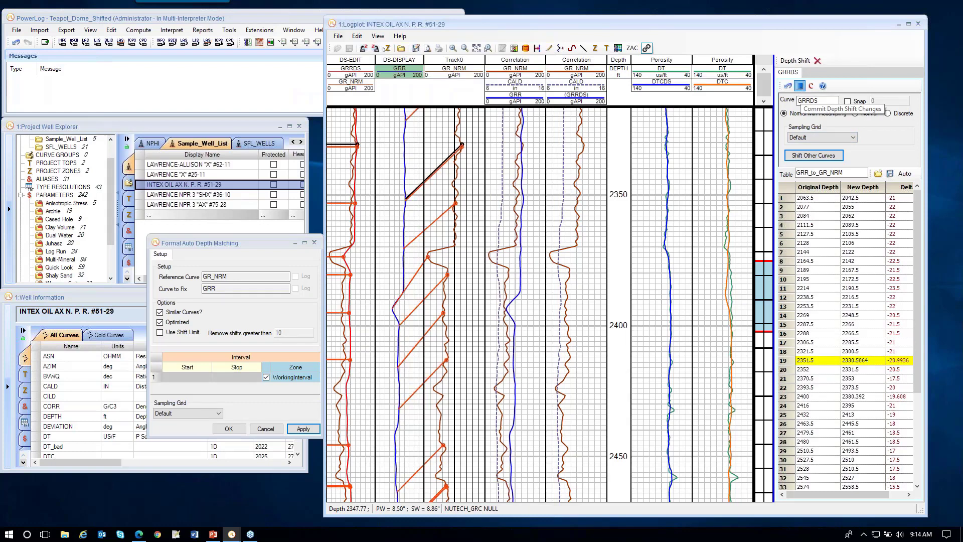
pyautogui.click(818, 60)
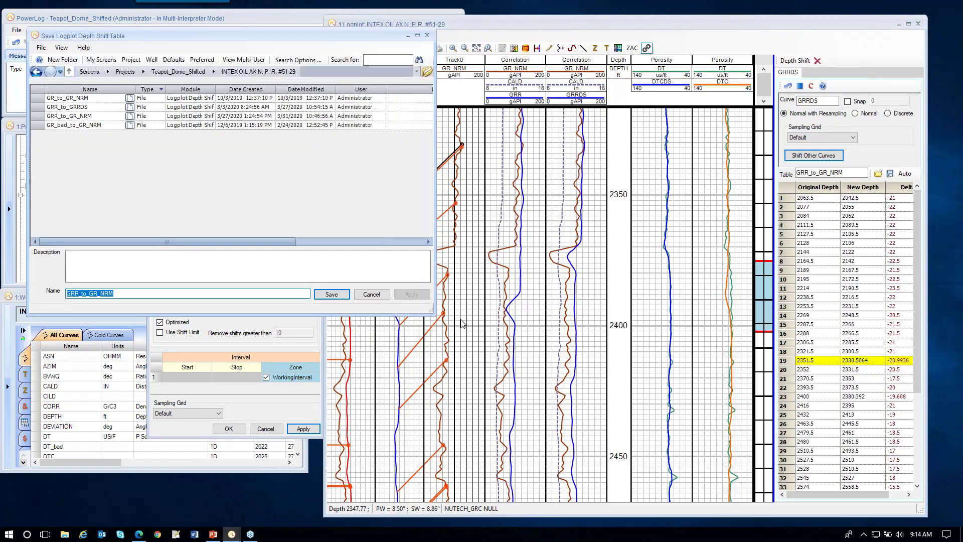
pyautogui.click(331, 295)
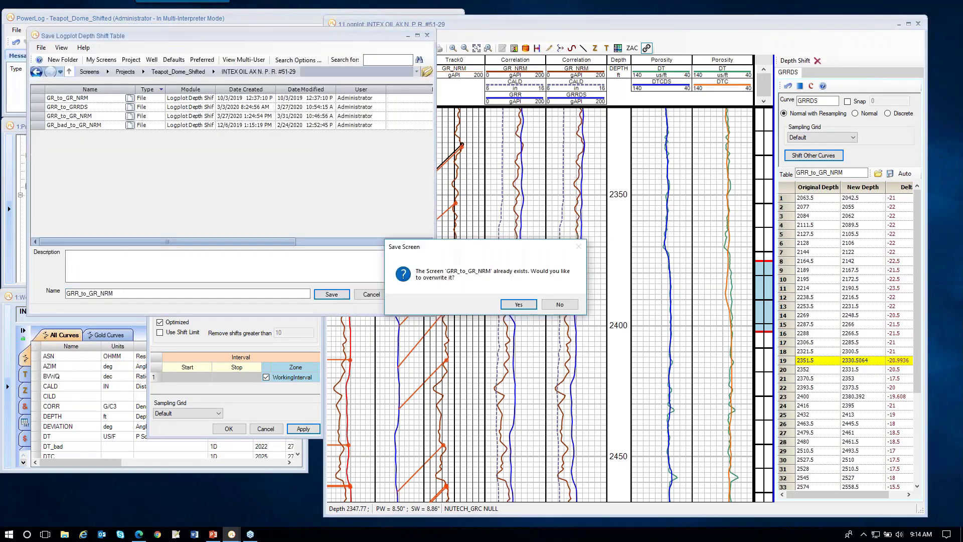
pyautogui.click(517, 305)
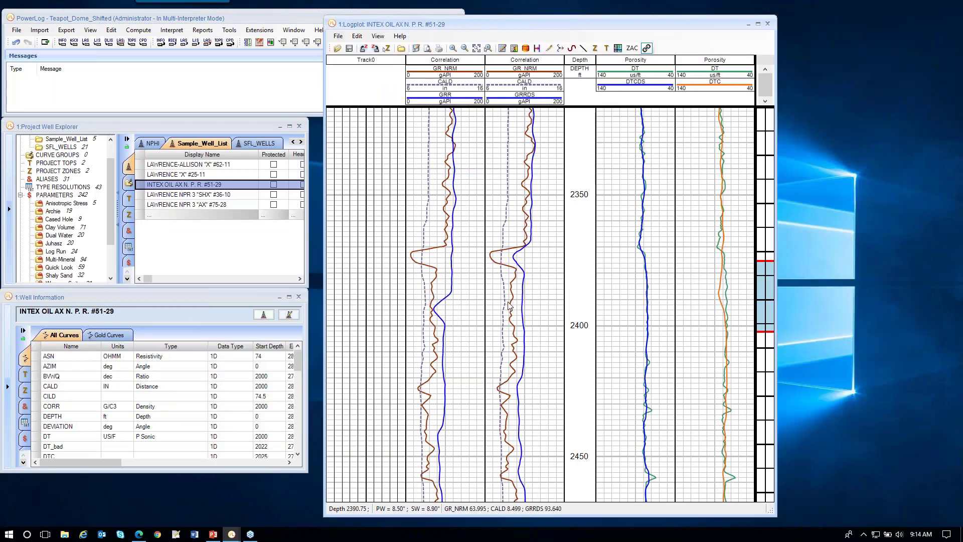
# Step: Delete the added empty track and return the logplot to its full depth range
pyautogui.click(380, 61)
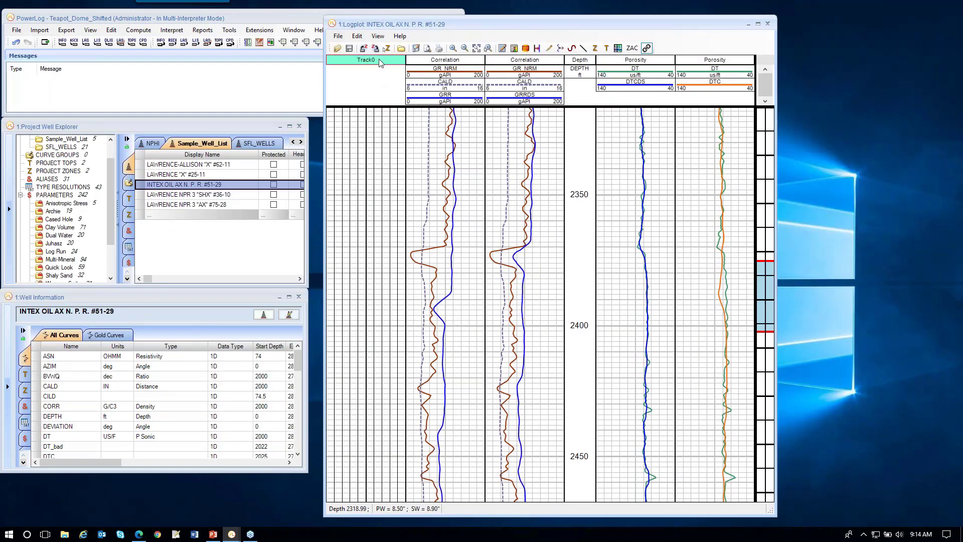
pyautogui.press('Delete')
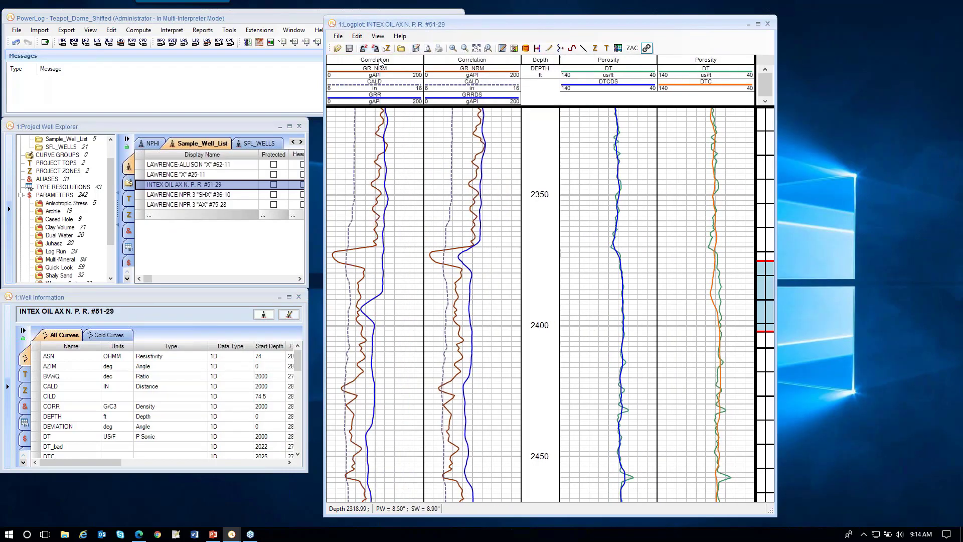
pyautogui.click(476, 49)
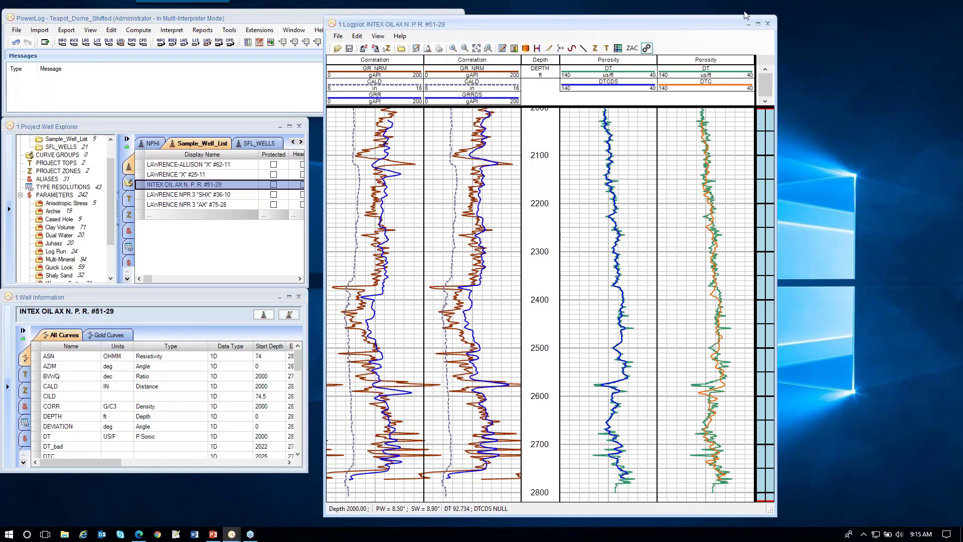
# Step: Close the logplot and select well L08-01-S1 from the All Wells list
pyautogui.click(768, 24)
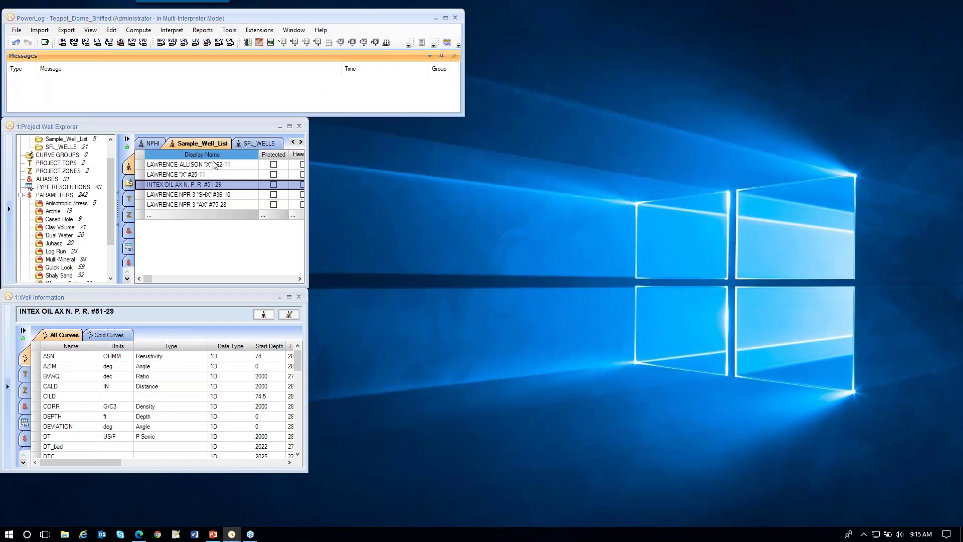
pyautogui.click(294, 142)
pyautogui.click(293, 143)
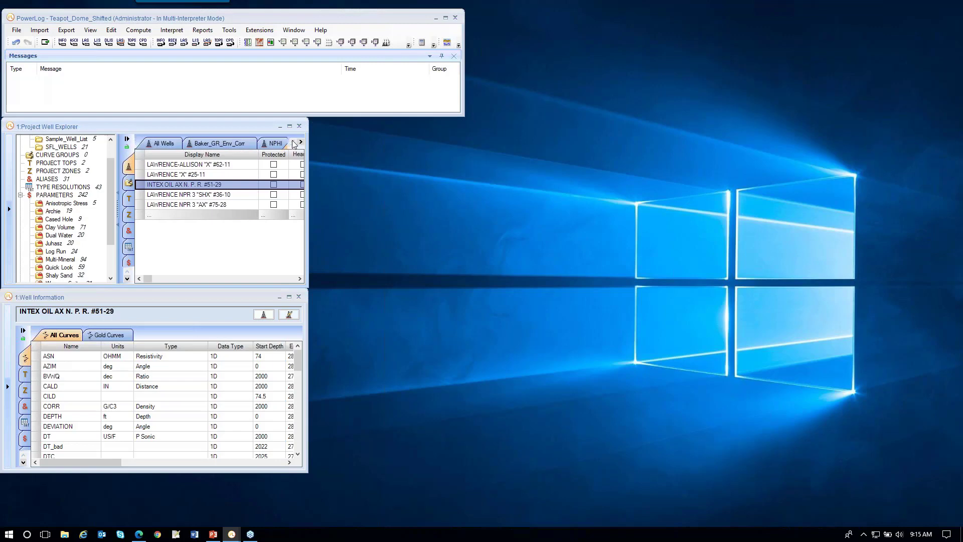
pyautogui.click(164, 144)
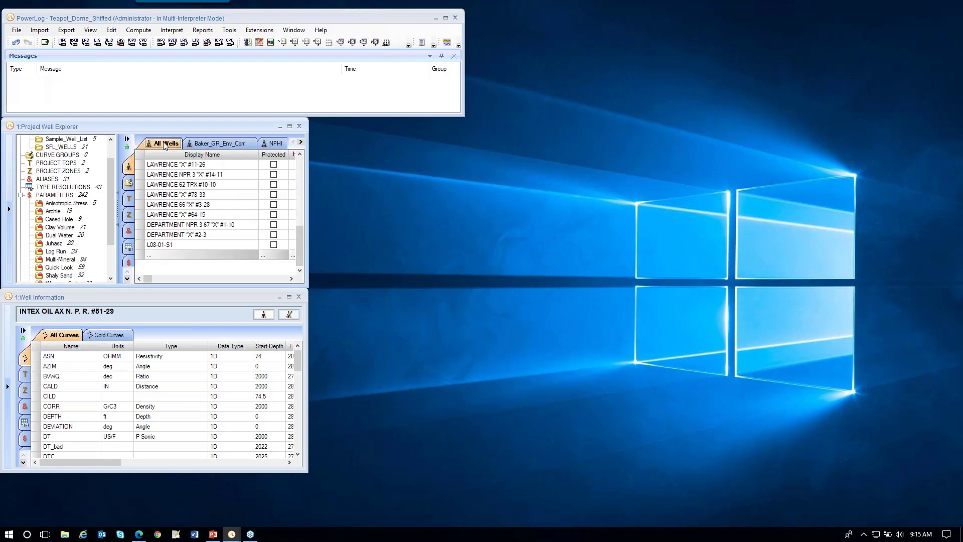
pyautogui.click(180, 245)
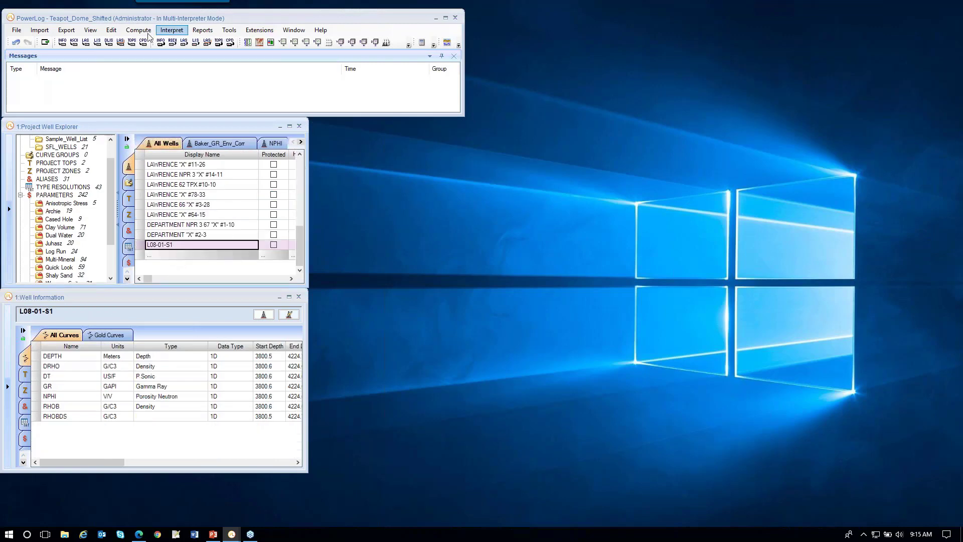
# Step: Open a logplot for well L08-01-S1 with NPHI displayed alongside GR in the correlation tracks
pyautogui.click(91, 30)
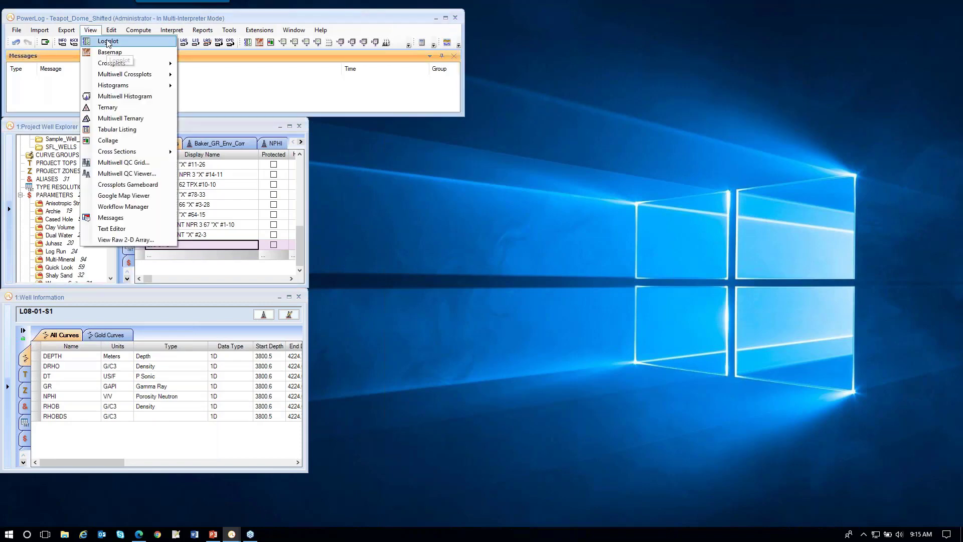
pyautogui.click(108, 43)
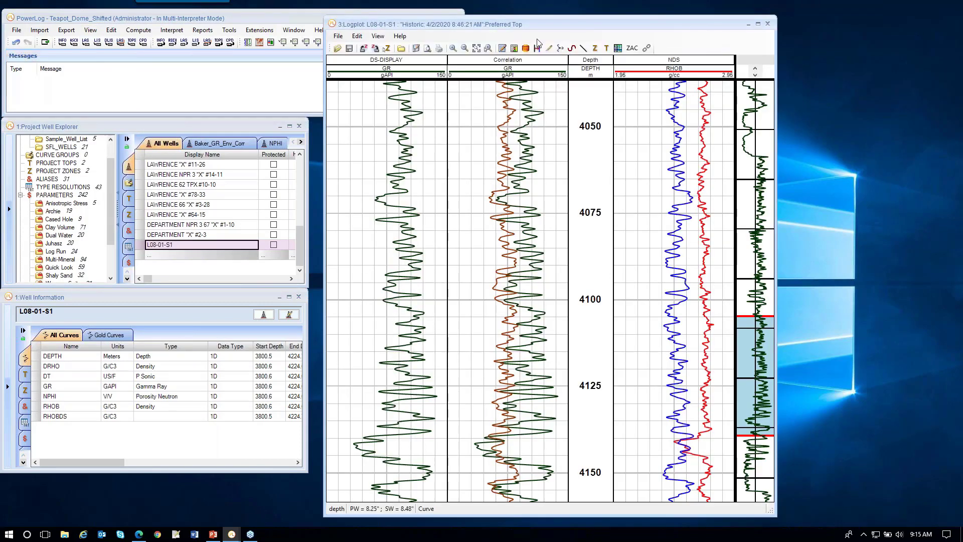
pyautogui.moveTo(606, 23); pyautogui.dragTo(662, 7)
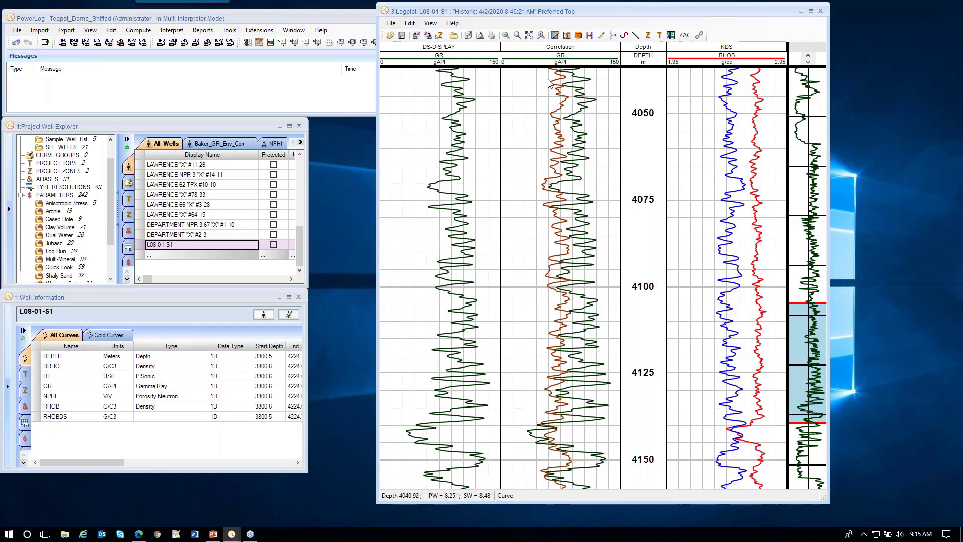
pyautogui.moveTo(536, 66); pyautogui.dragTo(535, 156)
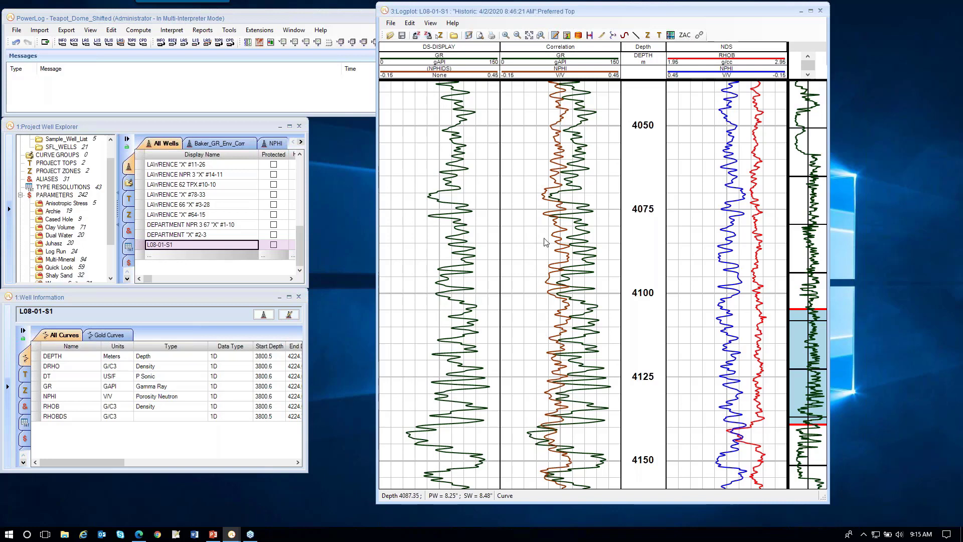
# Step: Zoom into the interval around 4063 m and scroll down to compare the GR and NPHI curves
pyautogui.moveTo(539, 203); pyautogui.dragTo(540, 222)
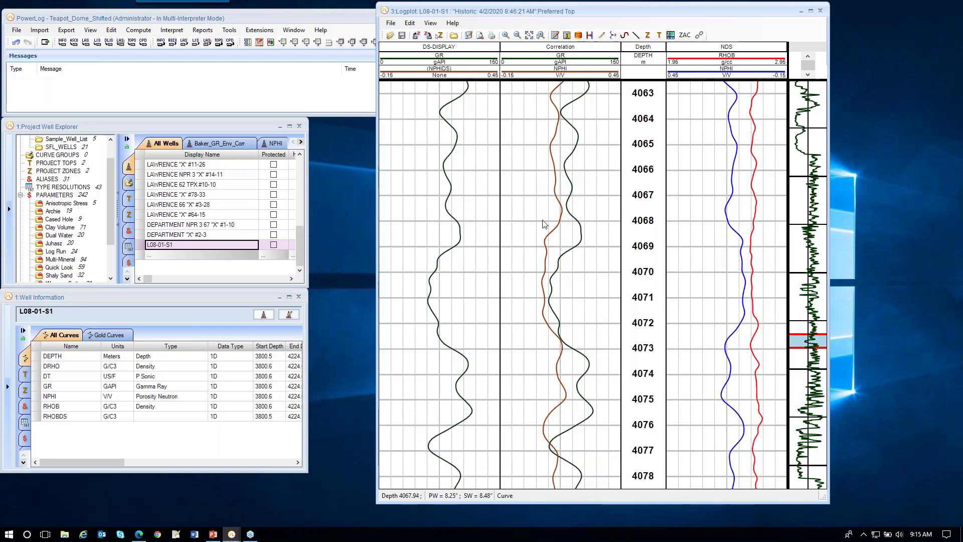
pyautogui.scroll(-3, 539, 228)
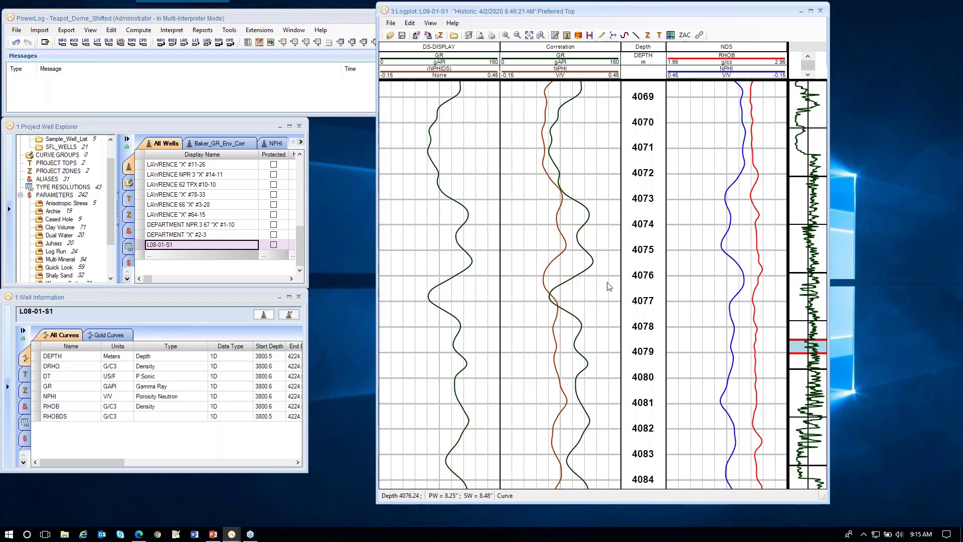
pyautogui.scroll(-3, 607, 287)
pyautogui.scroll(-5, 606, 287)
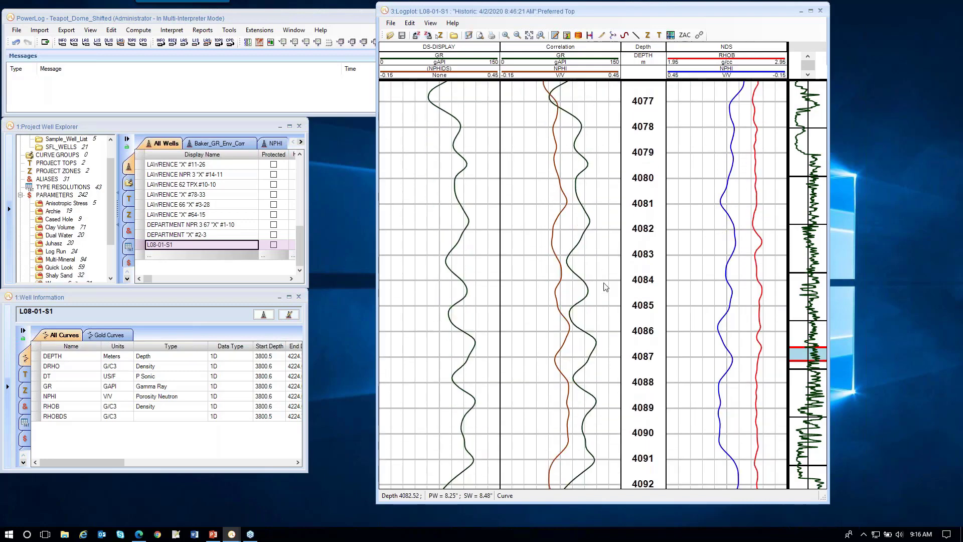
pyautogui.scroll(-6, 606, 287)
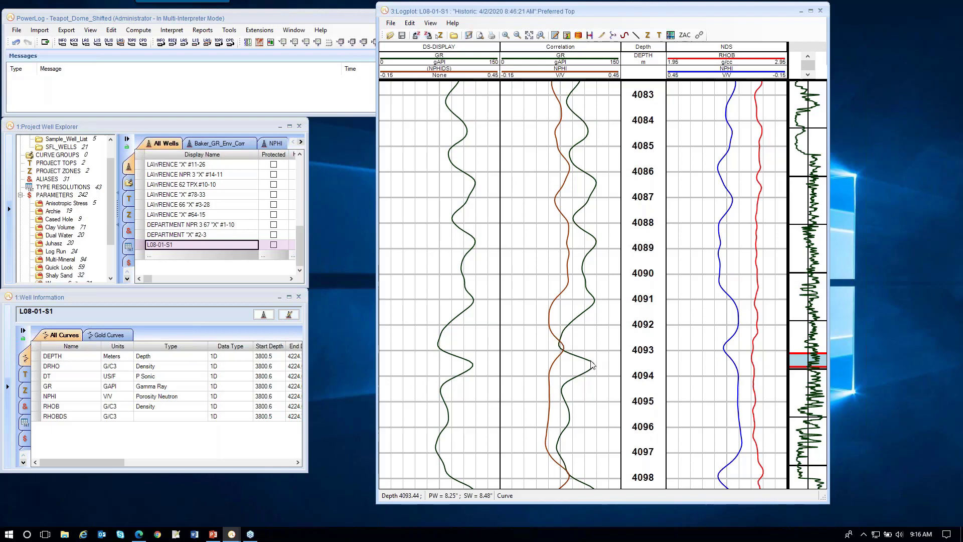
pyautogui.moveTo(636, 8); pyautogui.dragTo(682, 13)
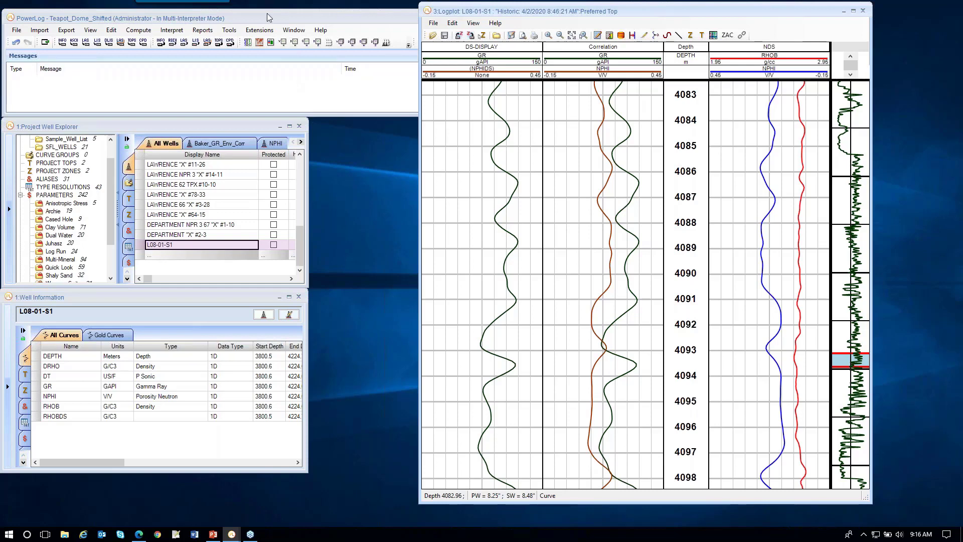
# Step: Open the ADM_cloud_prototype1 extension and run it with GR as reference and NPHI as target, outputting NPHIDS
pyautogui.click(258, 30)
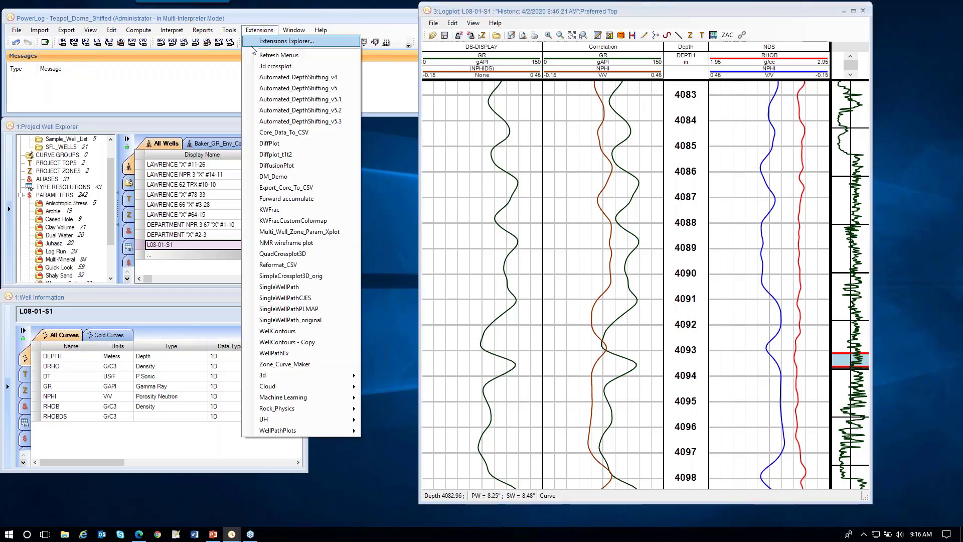
pyautogui.moveTo(267, 400)
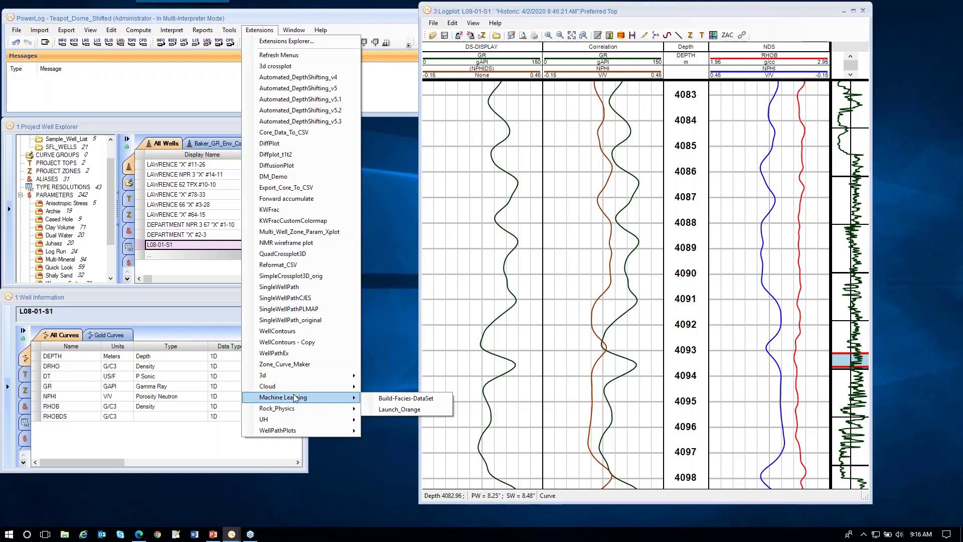
pyautogui.click(385, 391)
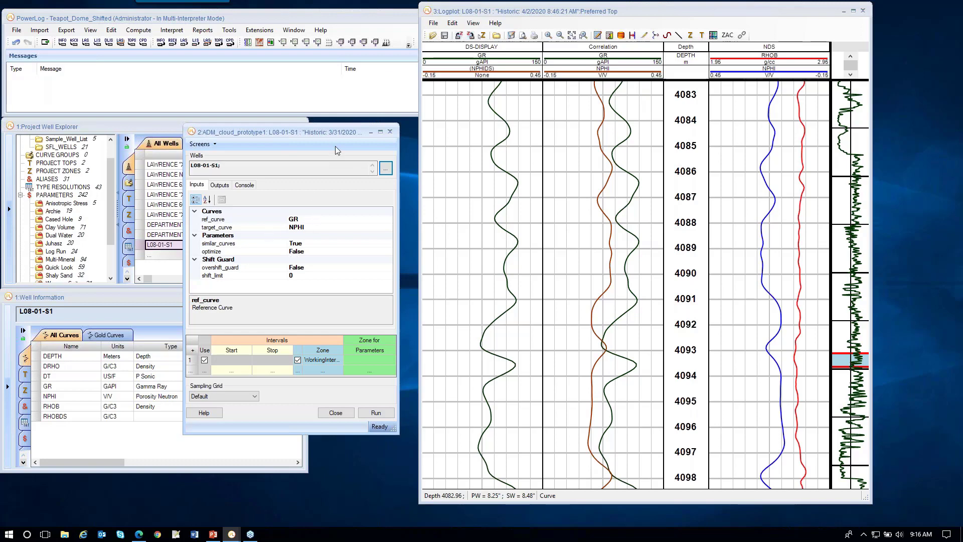
pyautogui.moveTo(339, 129); pyautogui.dragTo(350, 129)
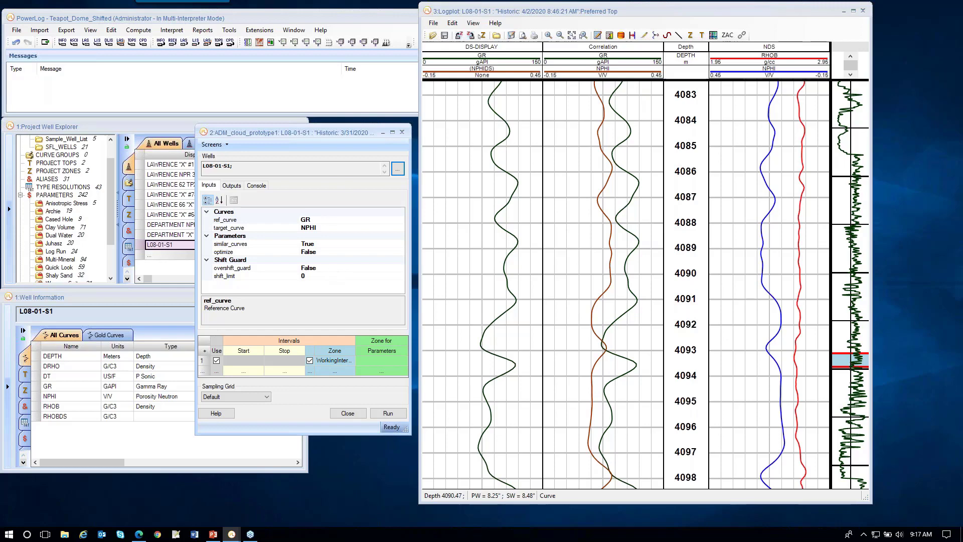
pyautogui.click(233, 185)
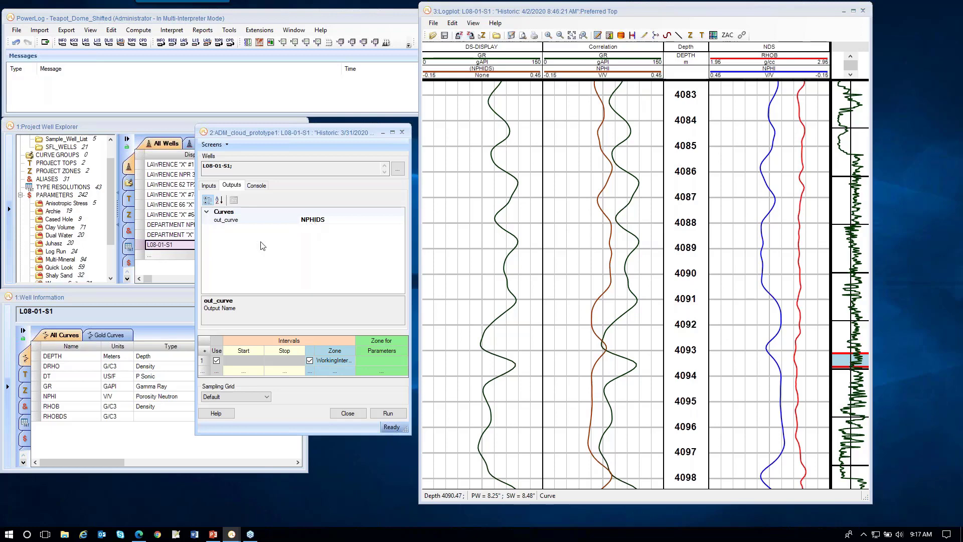
pyautogui.click(263, 186)
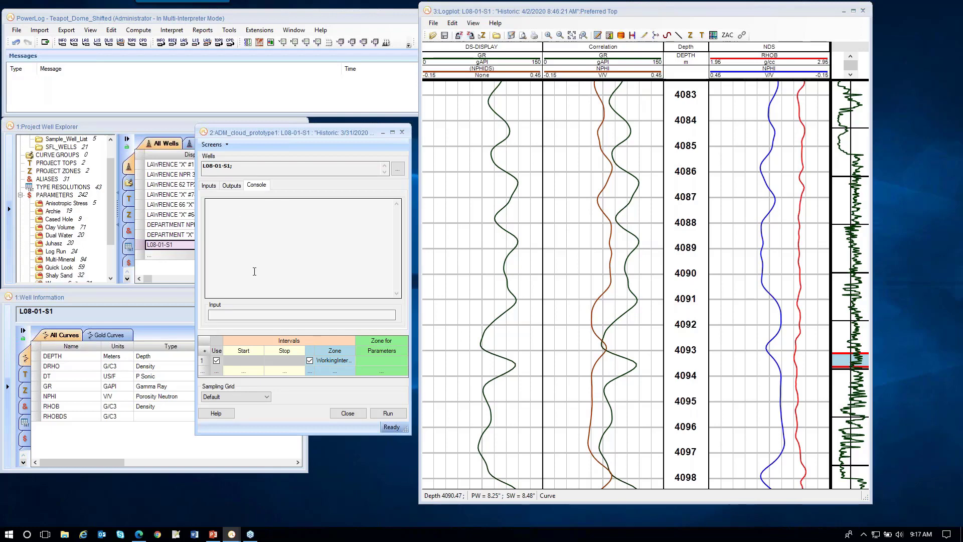
pyautogui.click(387, 414)
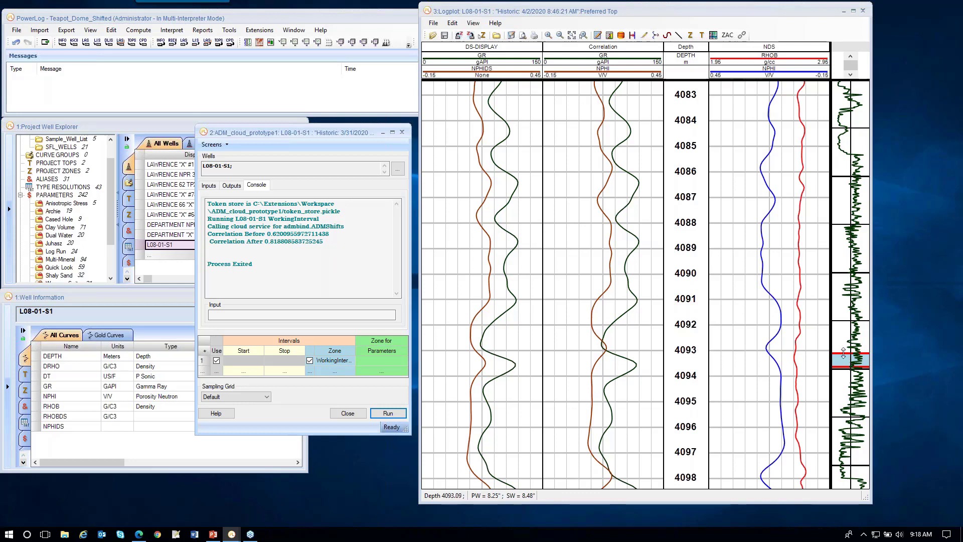
# Step: Scroll through the logplot to compare the shifted NPHIDS curve against GR
pyautogui.moveTo(843, 353); pyautogui.dragTo(843, 341)
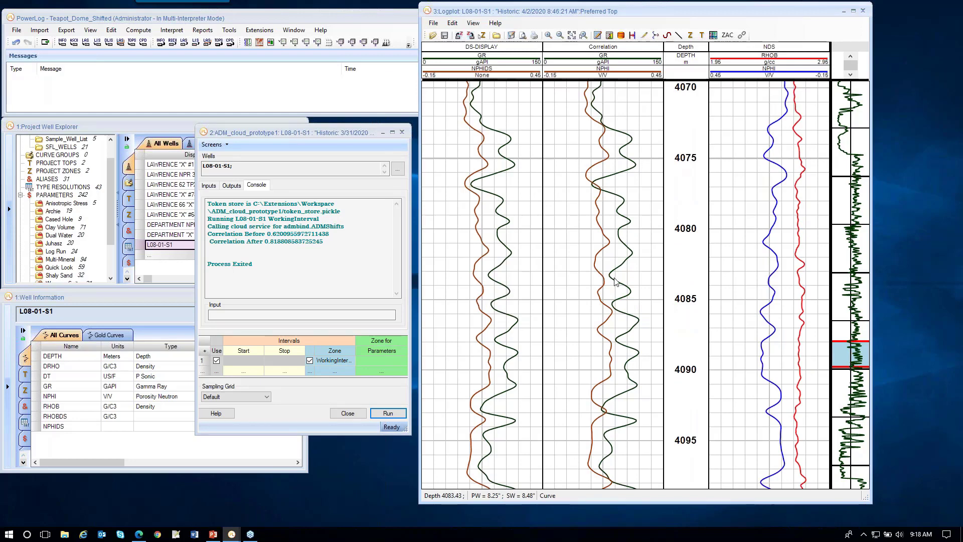
pyautogui.scroll(-3, 554, 286)
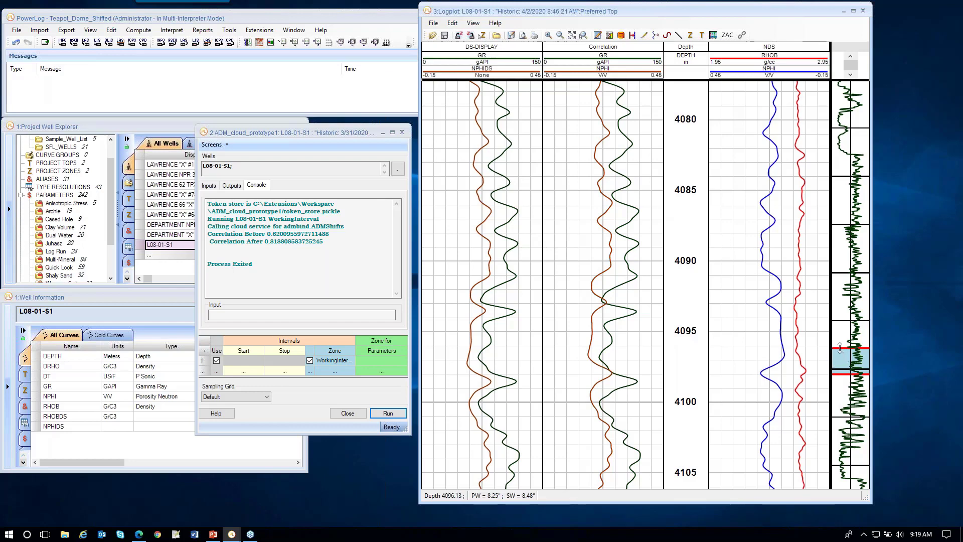
pyautogui.moveTo(840, 348); pyautogui.dragTo(844, 290)
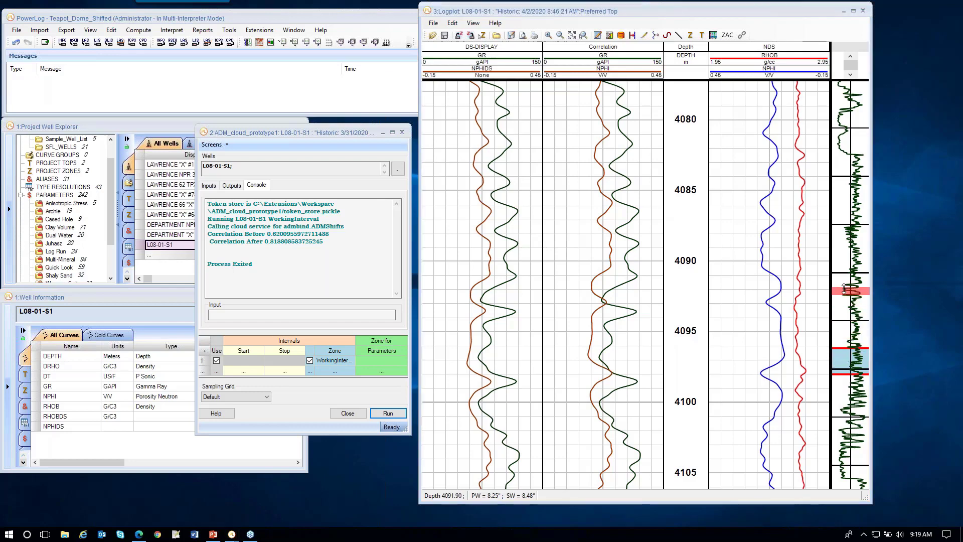
pyautogui.moveTo(846, 374); pyautogui.dragTo(846, 323)
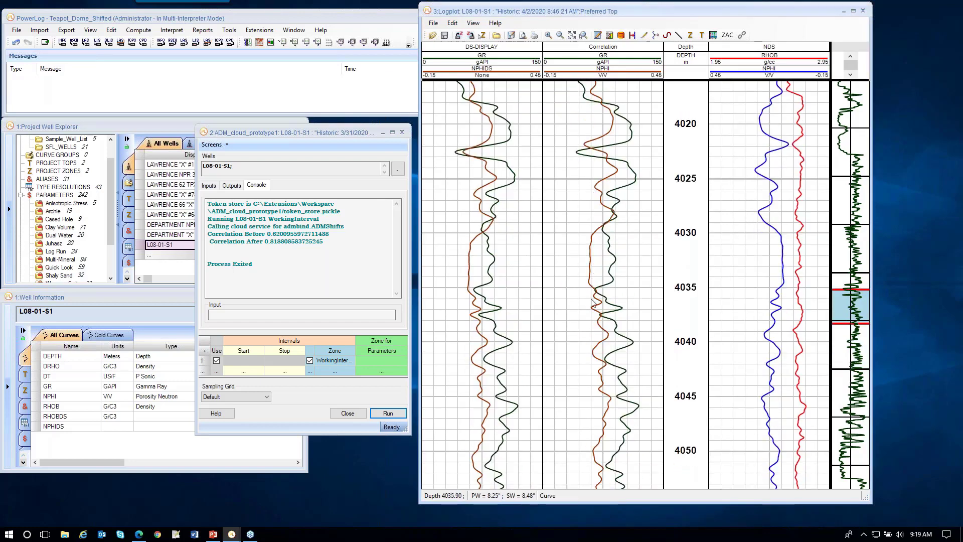